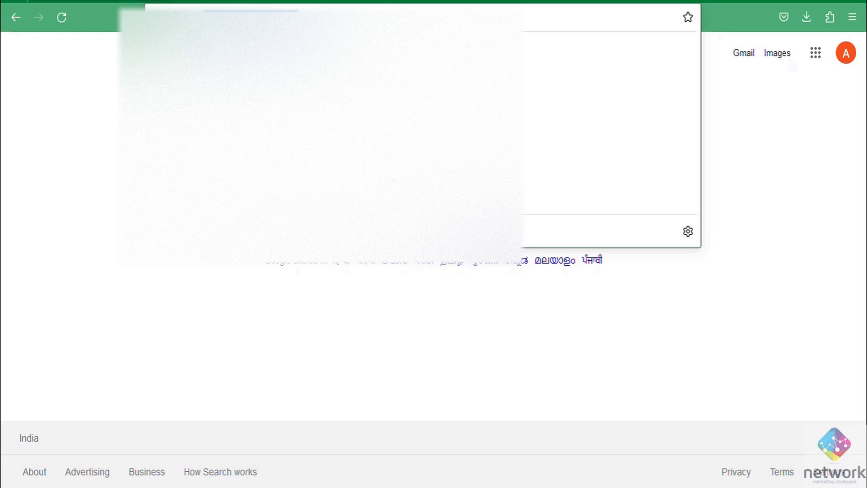
# Load 172.16.1.87/install/ in Firefox, correcting the mistyped 192 address prefix.
pyautogui.write('192')
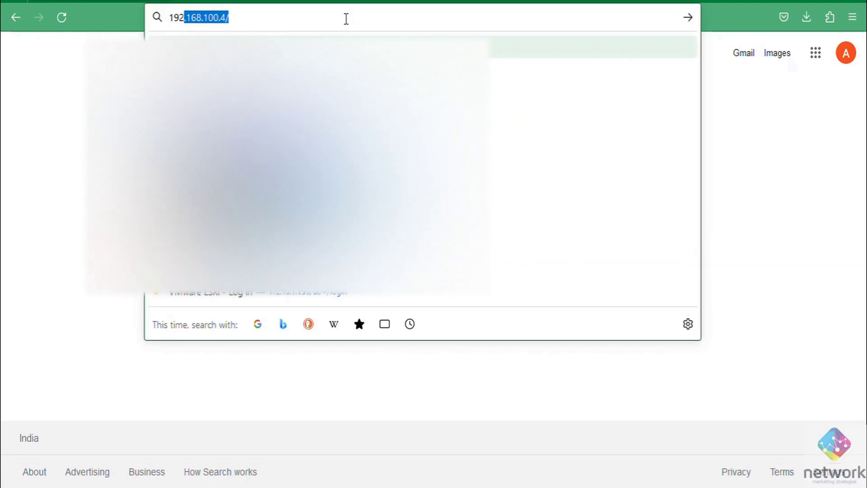
pyautogui.press('BackSpace')
pyautogui.press('BackSpace')
pyautogui.press('BackSpace')
pyautogui.press('BackSpace')
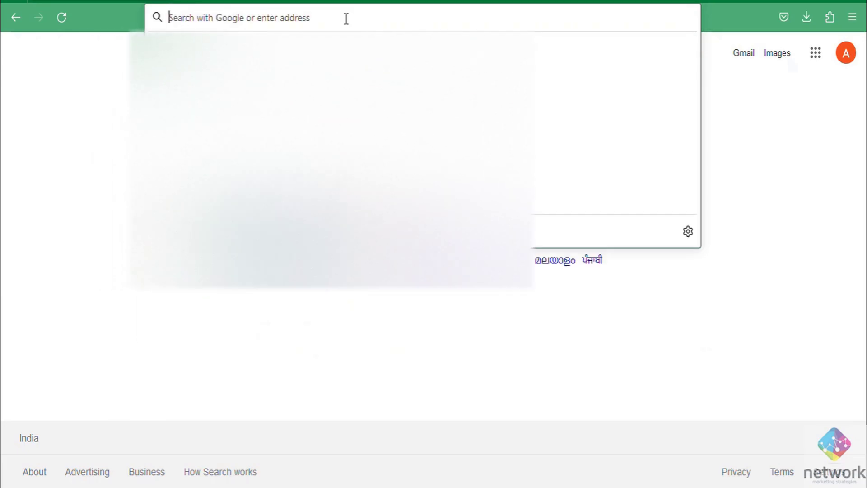
pyautogui.write('172')
pyautogui.press('Right')
pyautogui.press('BackSpace')
pyautogui.press('BackSpace')
pyautogui.press('BackSpace')
pyautogui.press('BackSpace')
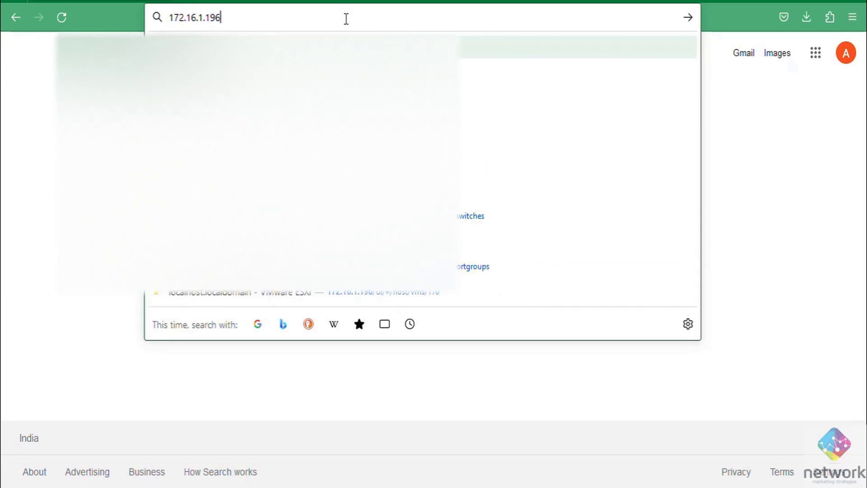
pyautogui.write('87')
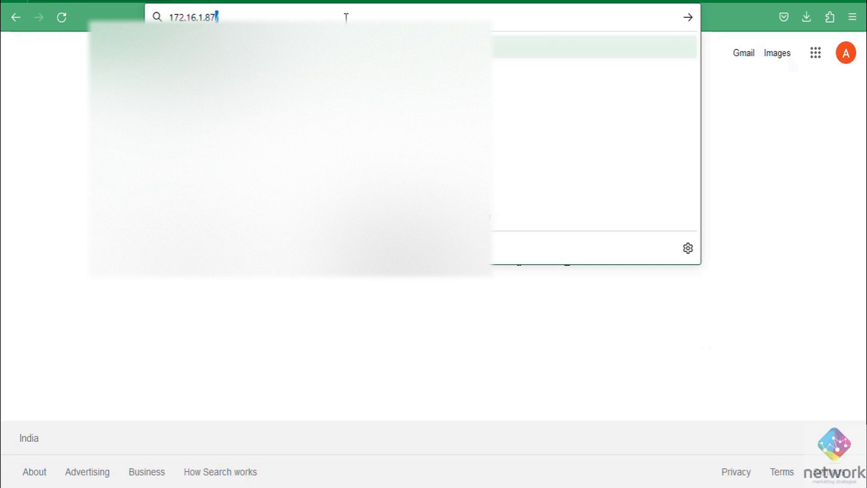
pyautogui.write('/')
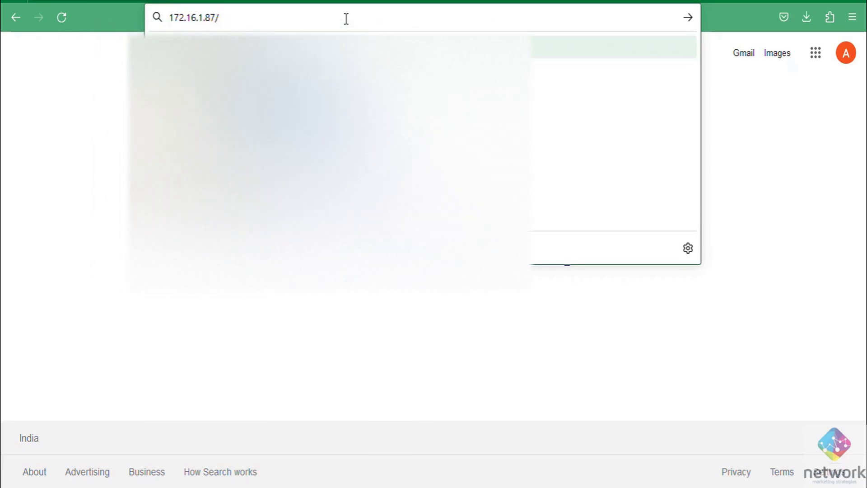
pyautogui.write('in')
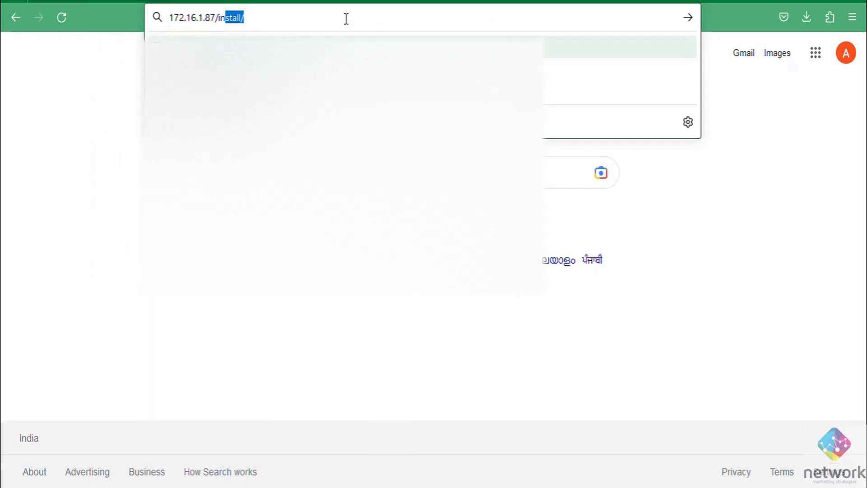
pyautogui.press('Right')
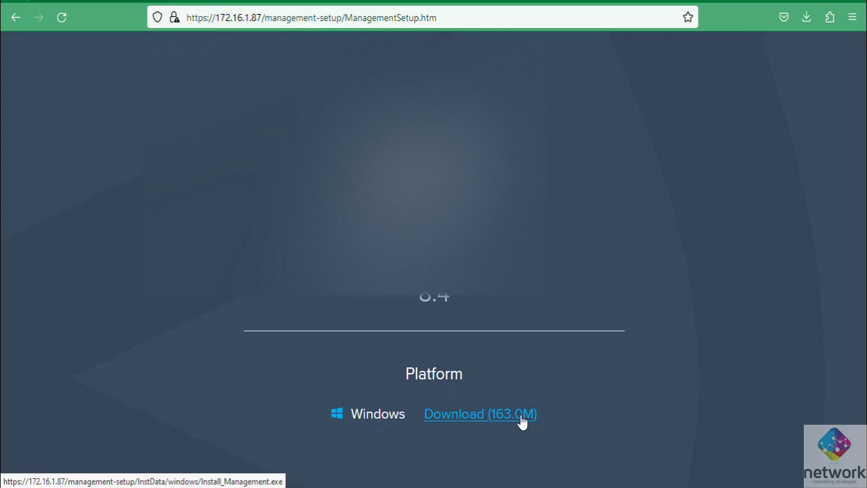
# Download the 163.0M Windows console installer and bring its setup wizard into view.
pyautogui.click(501, 414)
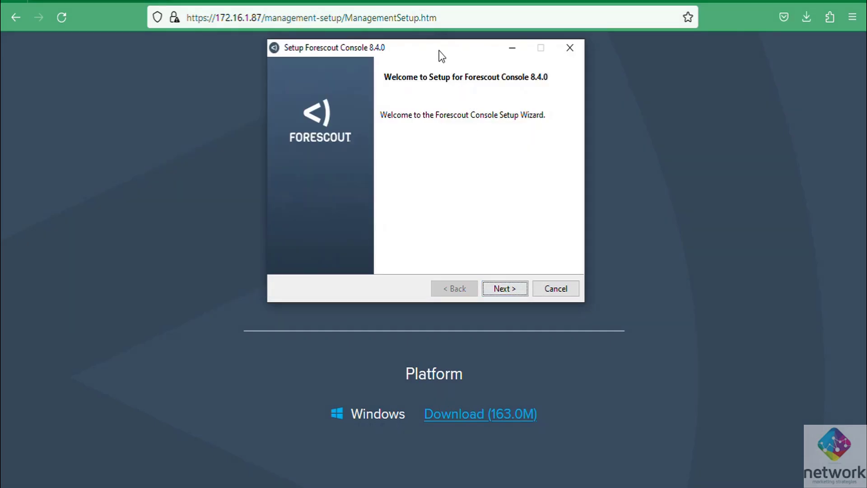
pyautogui.moveTo(442, 57); pyautogui.dragTo(422, 78)
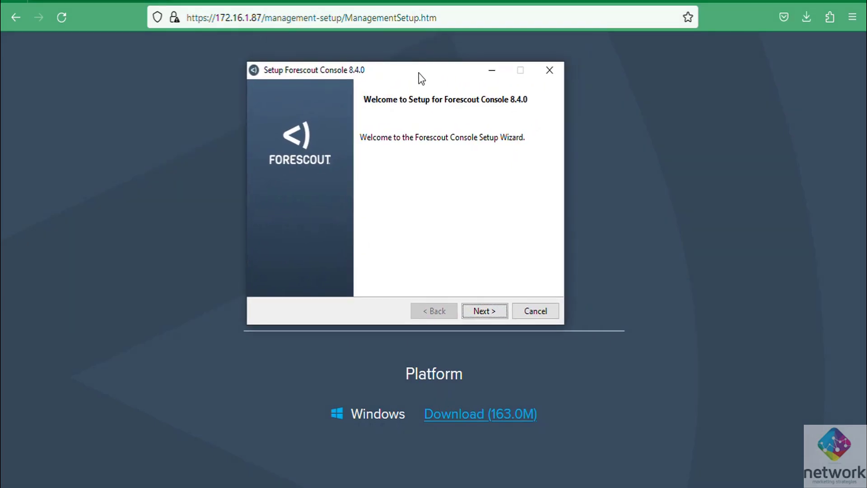
# Browse to Local Disk (C:) as the install folder, then return to the welcome step.
pyautogui.click(483, 311)
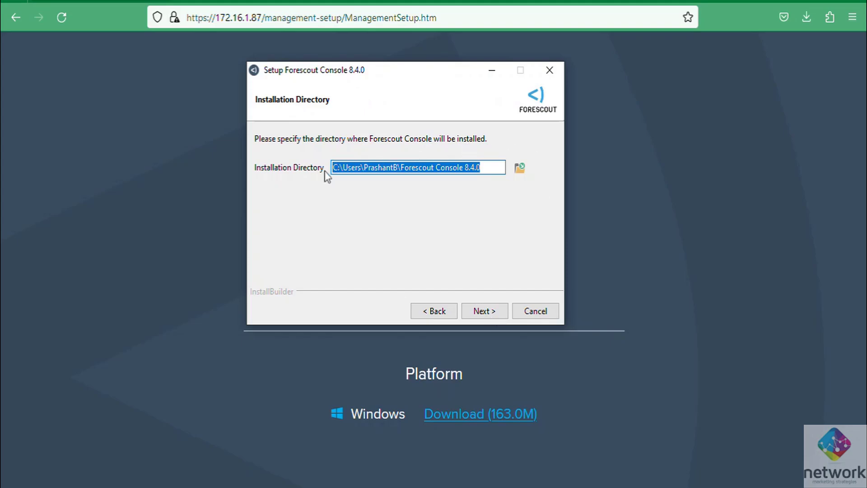
pyautogui.click(518, 167)
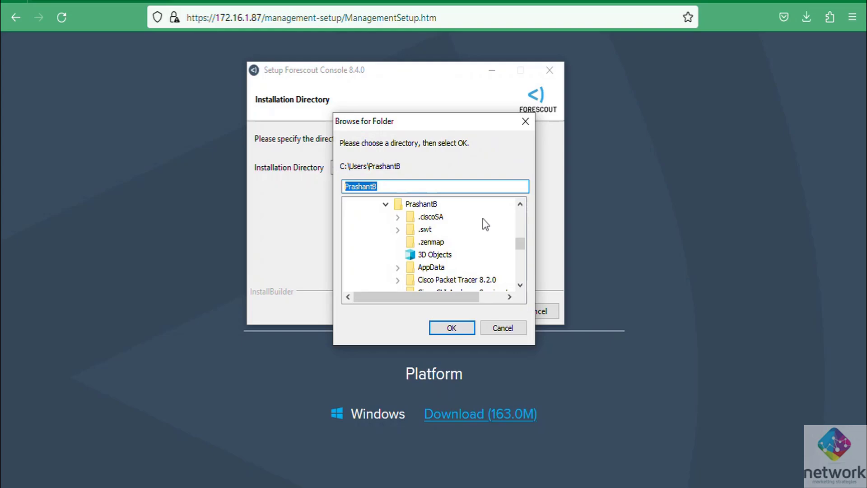
pyautogui.moveTo(519, 244); pyautogui.dragTo(519, 213)
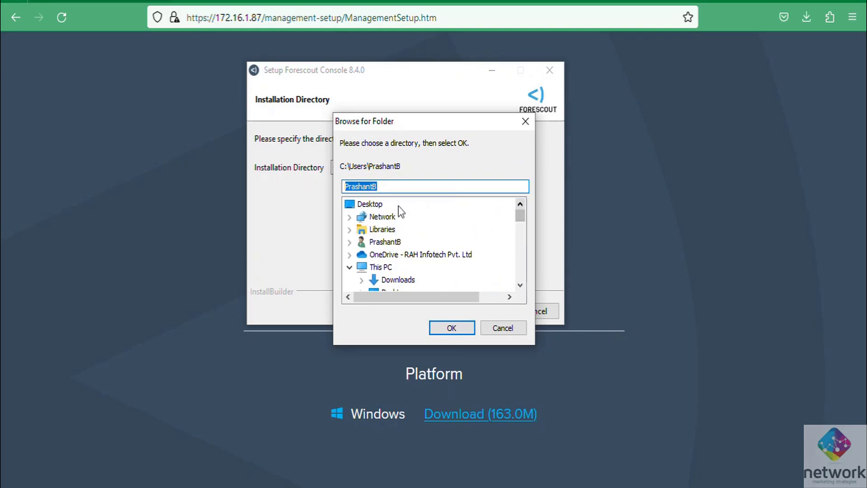
pyautogui.scroll(-2, 394, 247)
pyautogui.scroll(-1, 409, 246)
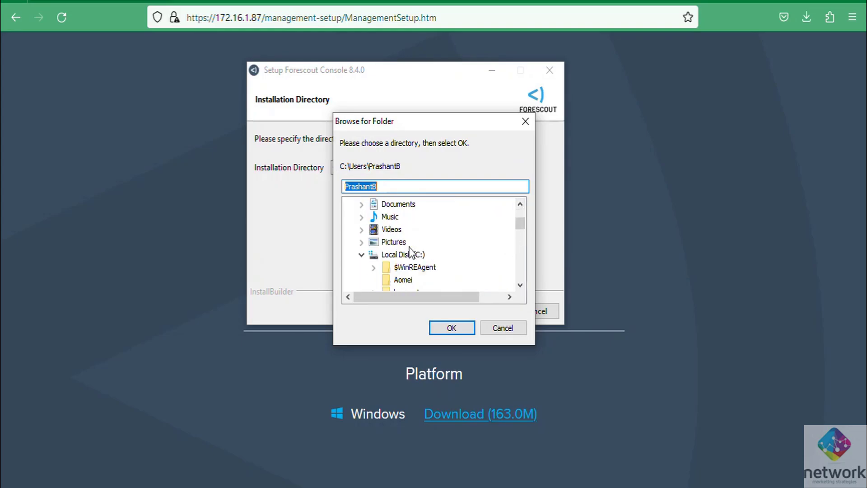
pyautogui.click(419, 254)
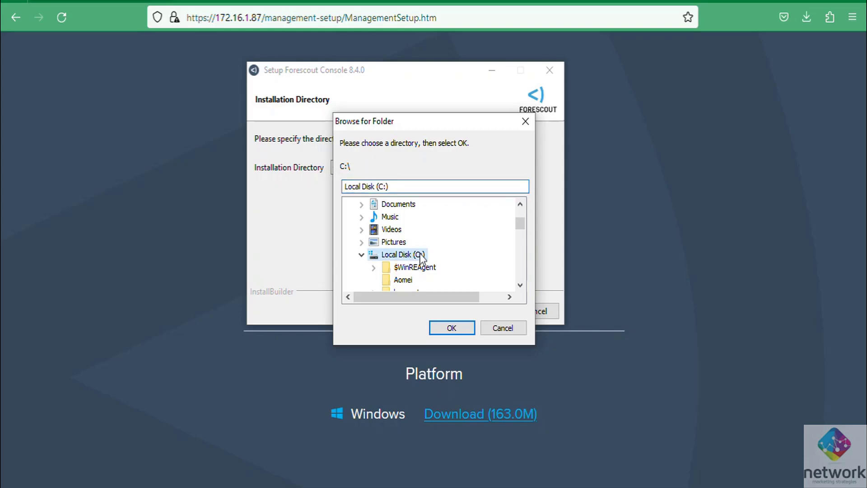
pyautogui.click(449, 327)
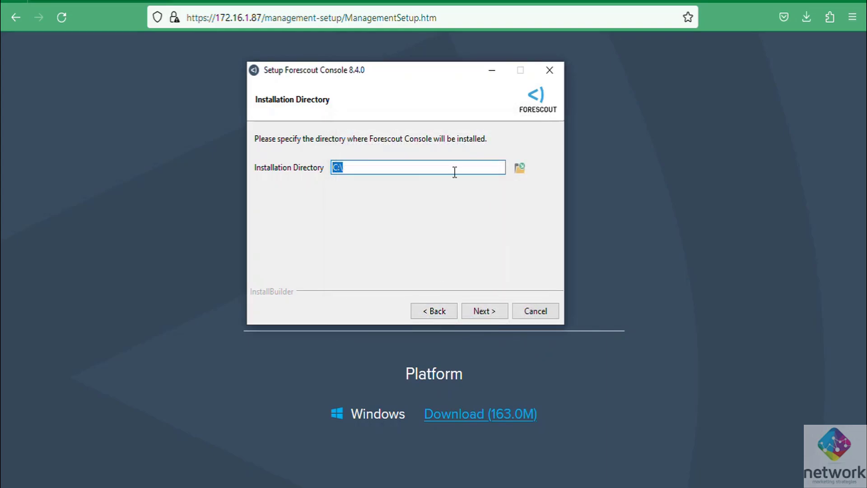
pyautogui.click(447, 315)
# Edit the installation path down to C:\Forescout Console 8.4.0 and proceed to the OpenSC page.
pyautogui.click(488, 311)
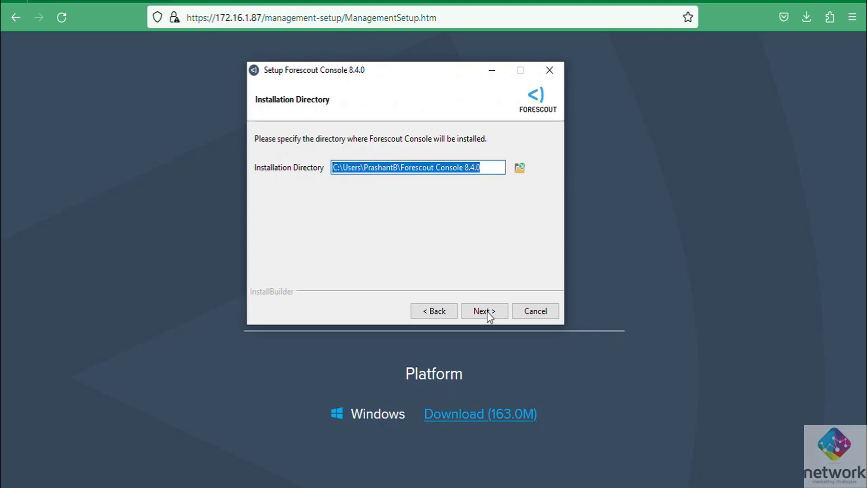
pyautogui.moveTo(401, 167); pyautogui.dragTo(496, 166)
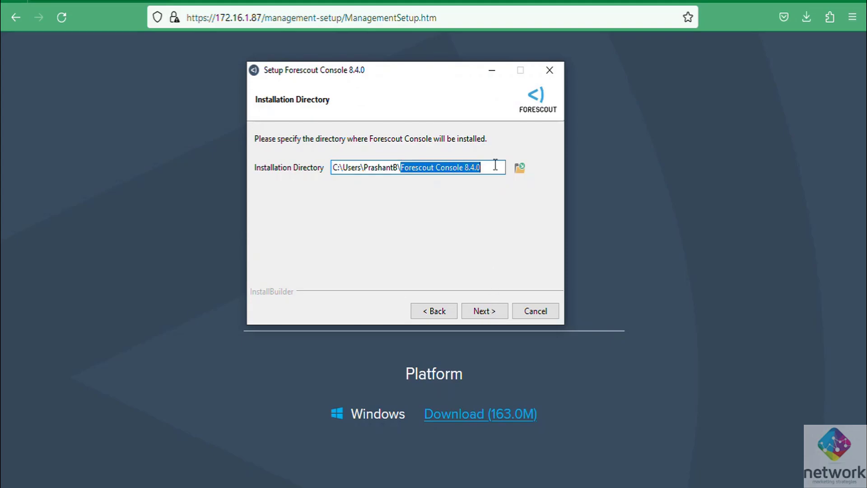
pyautogui.click(400, 167)
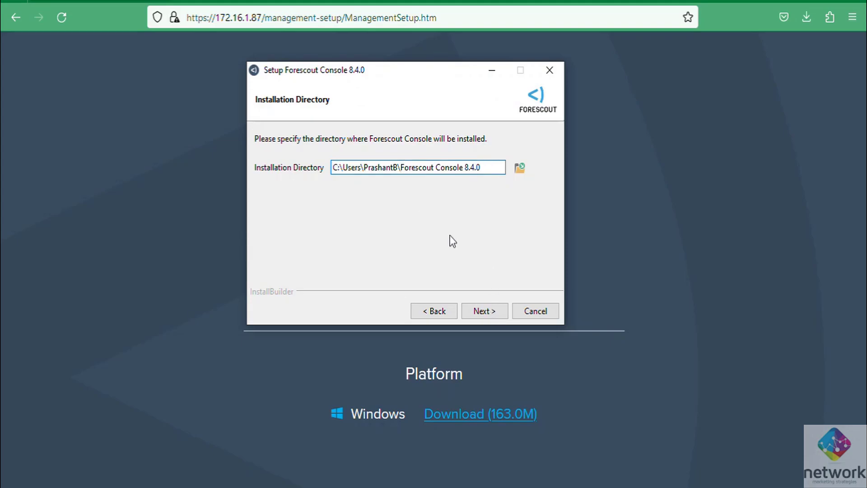
pyautogui.press('BackSpace')
pyautogui.press('BackSpace')
pyautogui.press('BackSpace')
pyautogui.press('BackSpace')
pyautogui.press('BackSpace')
pyautogui.press('BackSpace')
pyautogui.press('BackSpace')
pyautogui.press('BackSpace')
pyautogui.press('BackSpace')
pyautogui.press('BackSpace')
pyautogui.press('BackSpace')
pyautogui.press('BackSpace')
pyautogui.press('BackSpace')
pyautogui.press('BackSpace')
pyautogui.press('BackSpace')
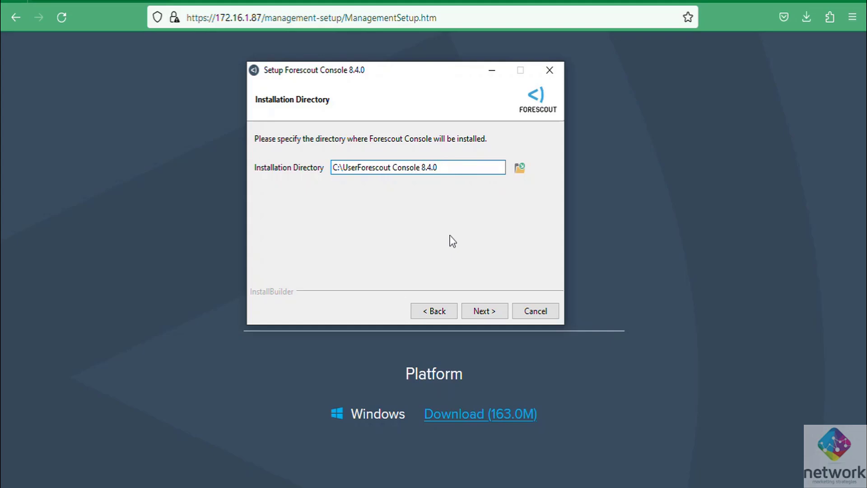
pyautogui.press('BackSpace')
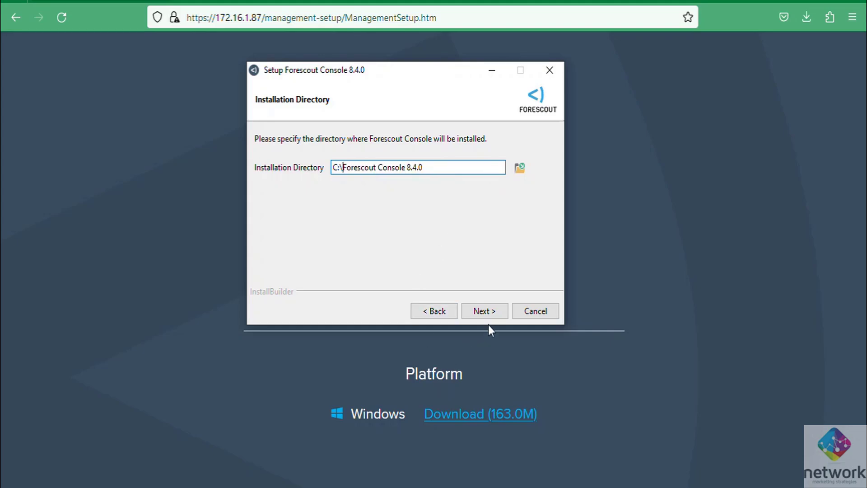
pyautogui.click(495, 312)
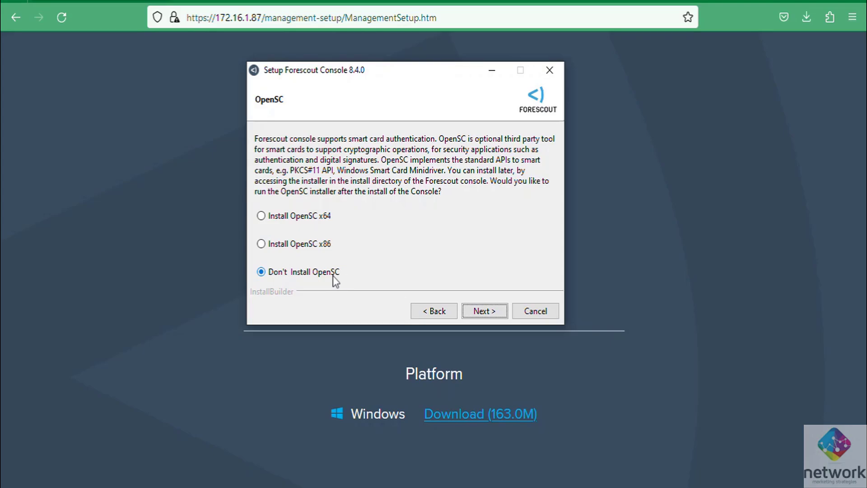
# Skip OpenSC, install the console, and close the finished setup wizard.
pyautogui.click(500, 314)
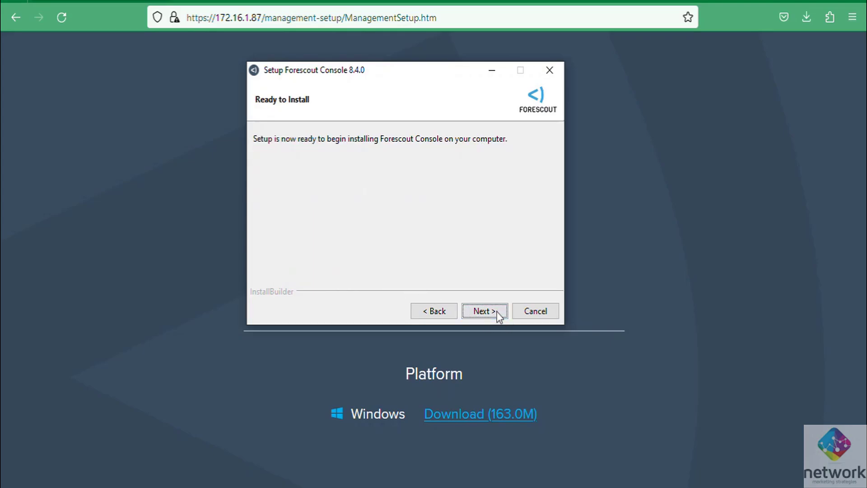
pyautogui.click(499, 313)
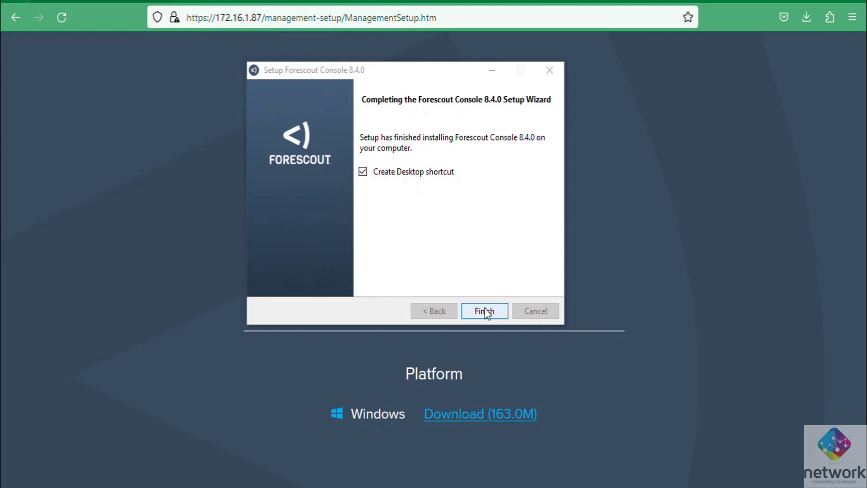
pyautogui.click(484, 310)
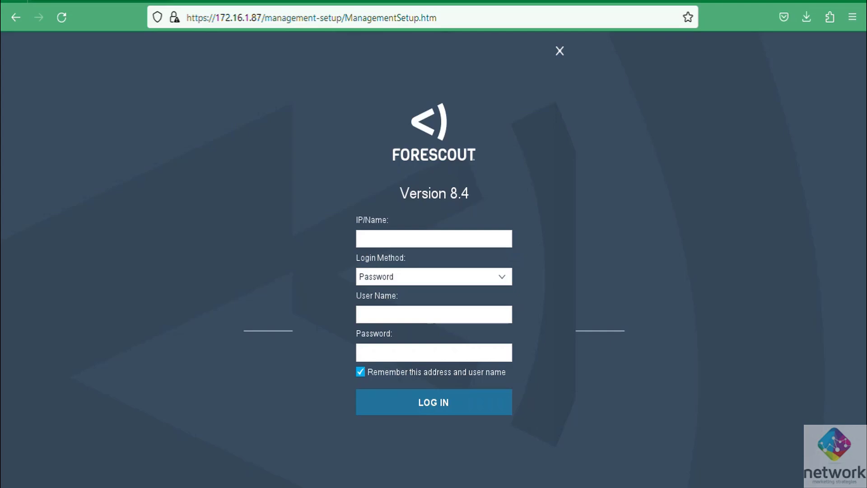
# Enter 172.16.1.87 as the server IP/Name, followed by the admin user name and password.
pyautogui.click(457, 240)
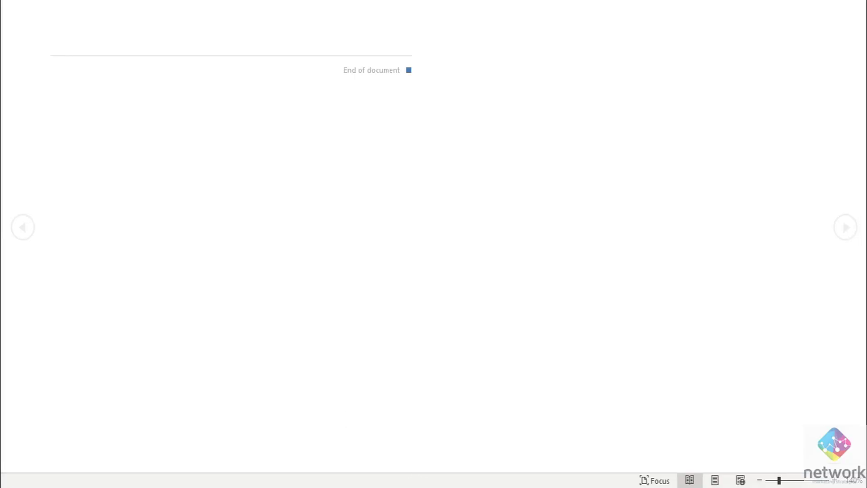
pyautogui.hotkey('ctrl', 'v')
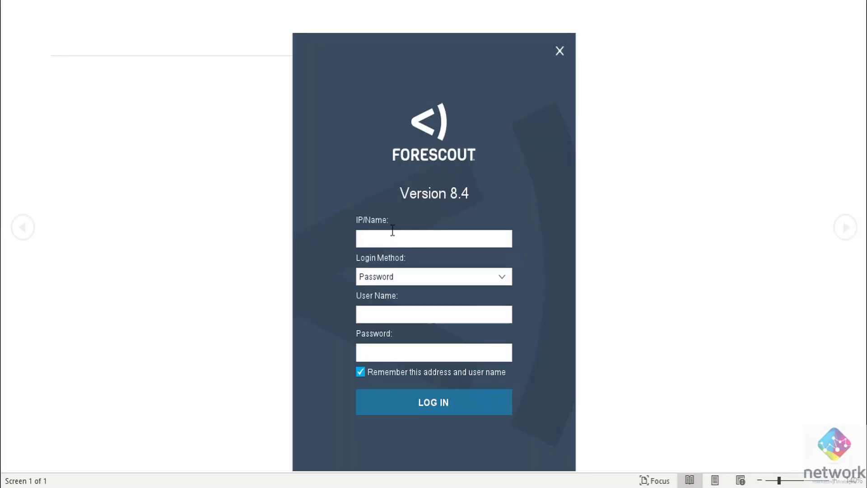
pyautogui.write('192')
pyautogui.press('BackSpace')
pyautogui.press('BackSpace')
pyautogui.press('BackSpace')
pyautogui.write('172.16.')
pyautogui.write('1')
pyautogui.write('.87')
pyautogui.write('admin')
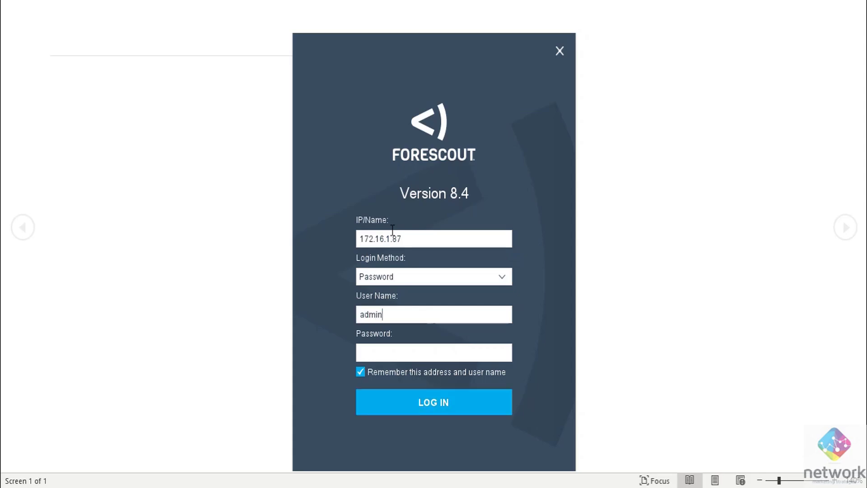
pyautogui.write('********')
# Submit the login and trust the appliance fingerprint in the 'Secure your login' dialog.
pyautogui.click(443, 401)
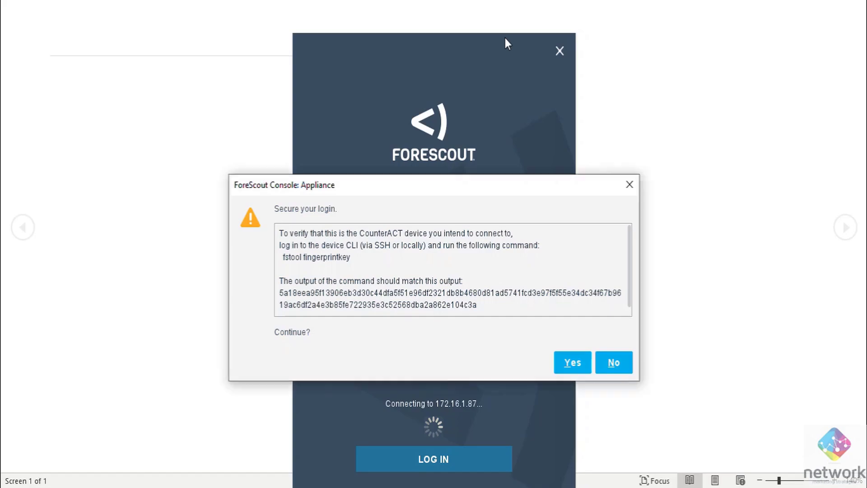
pyautogui.click(573, 364)
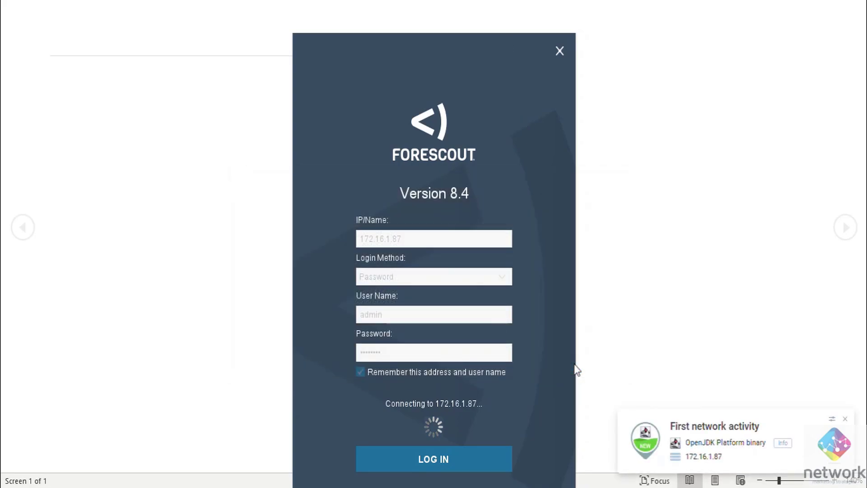
pyautogui.moveTo(405, 63); pyautogui.dragTo(410, 21)
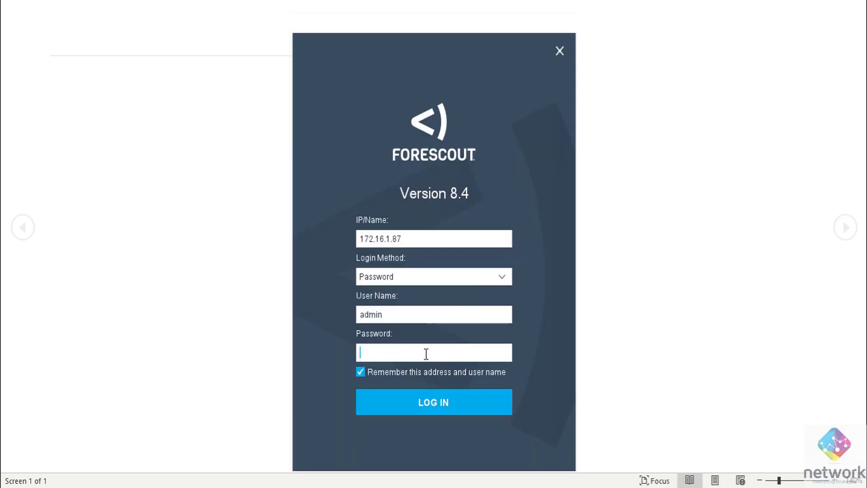
# Re-enter the account password and submit the login, retrying once after it fails.
pyautogui.write('password')
pyautogui.press('Return')
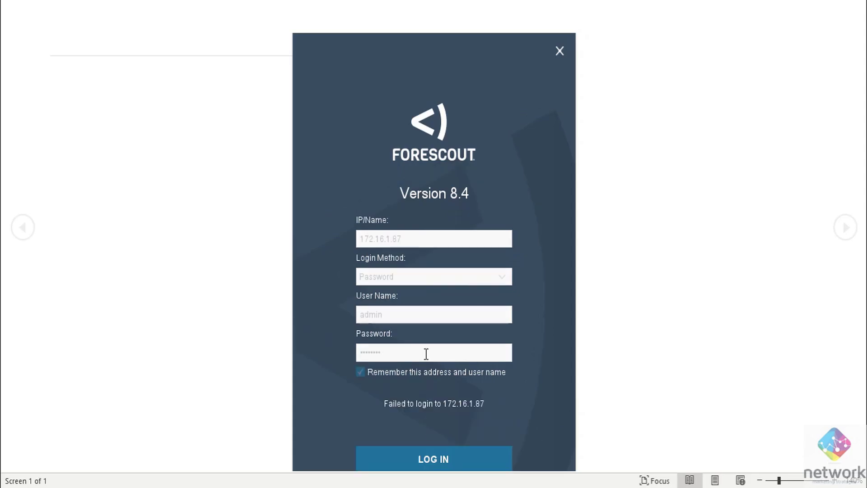
pyautogui.press('Return')
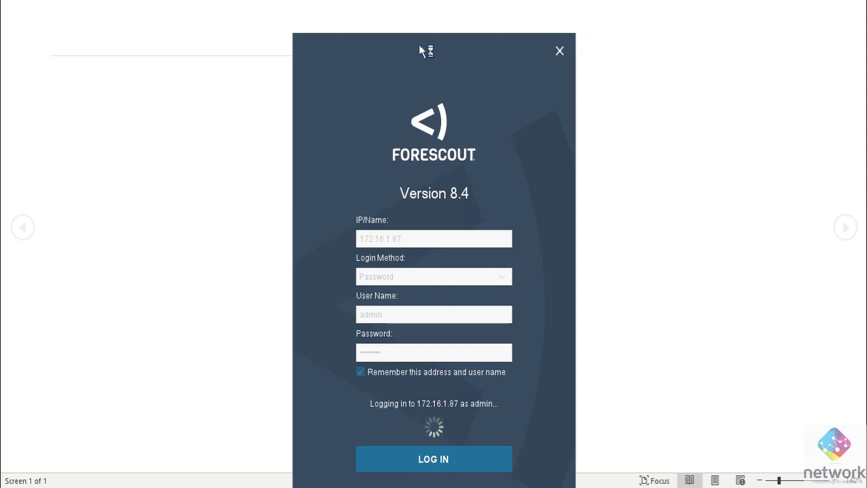
pyautogui.moveTo(419, 46); pyautogui.dragTo(423, 17)
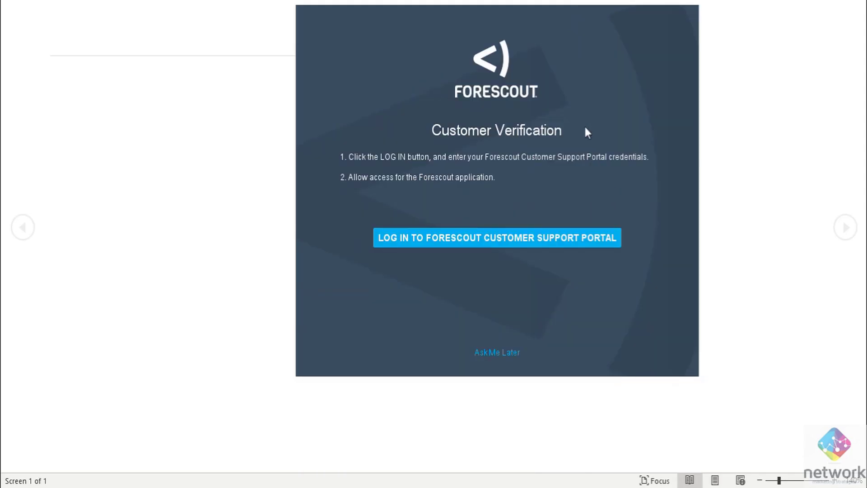
# Move the Customer Verification window aside and defer verification with Ask Me Later.
pyautogui.moveTo(532, 22); pyautogui.dragTo(476, 16)
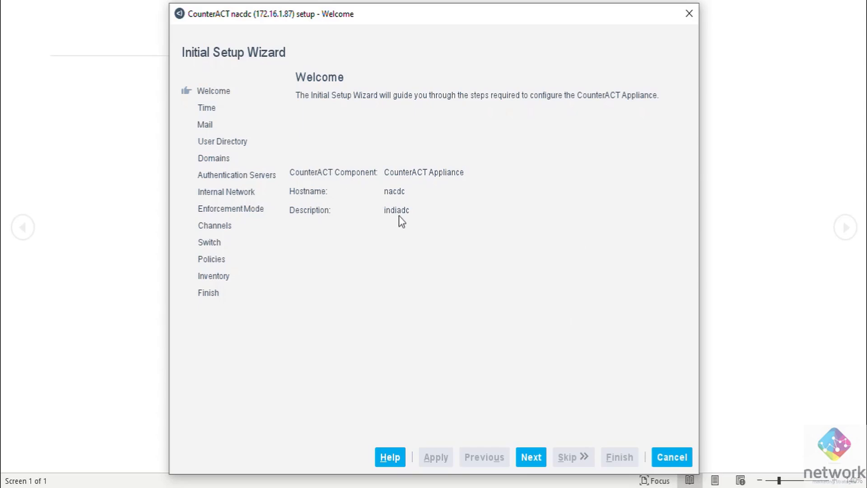
# Keep Asia/Calcutta as the time zone on the Time page and validate time settings.
pyautogui.click(533, 454)
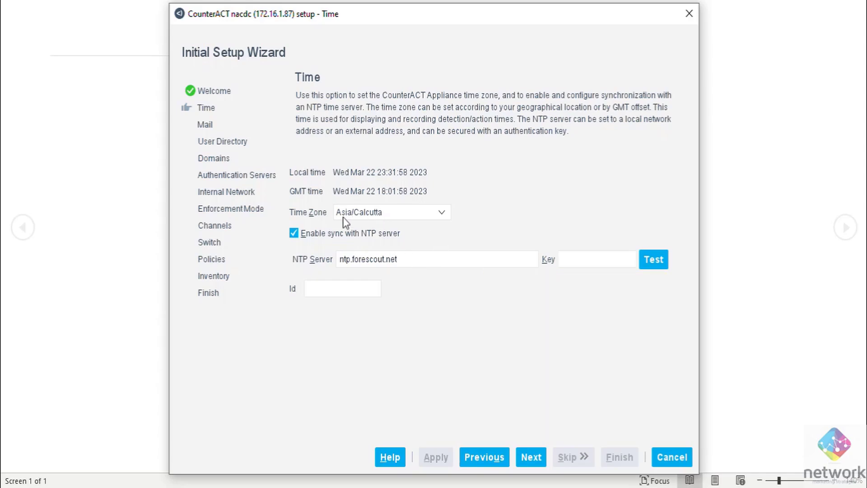
pyautogui.click(440, 212)
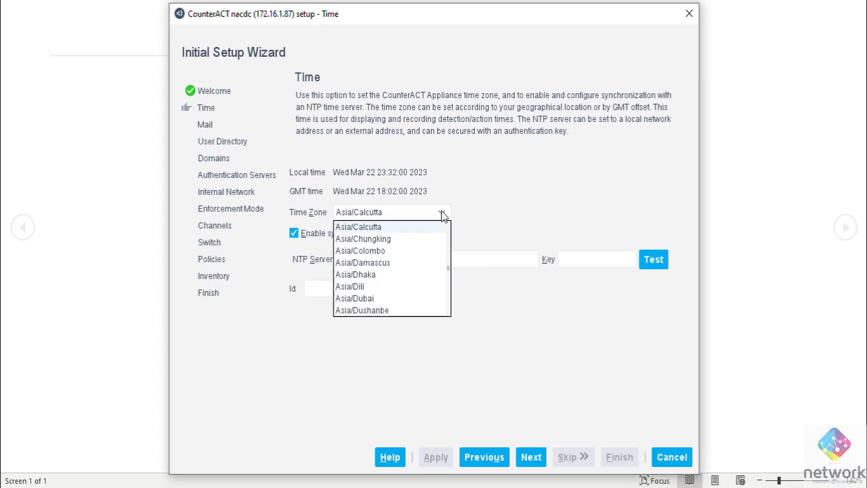
pyautogui.scroll(-2, 400, 280)
pyautogui.scroll(-10, 400, 279)
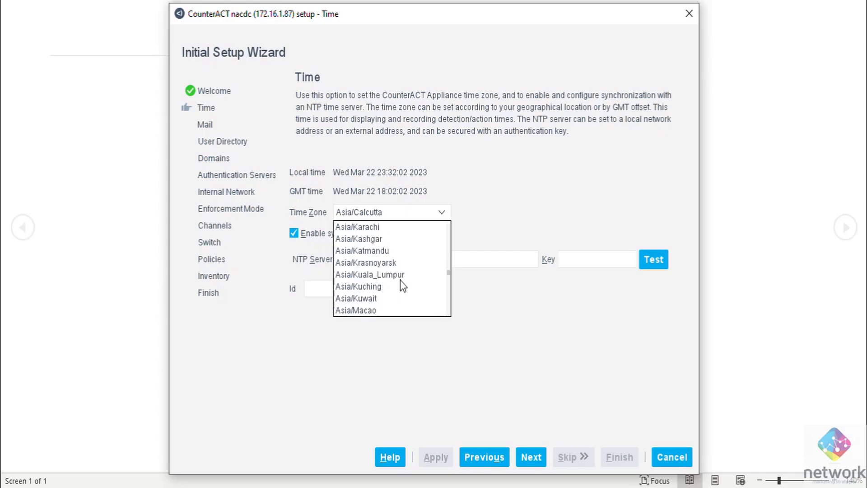
pyautogui.scroll(-3, 400, 280)
pyautogui.click(533, 310)
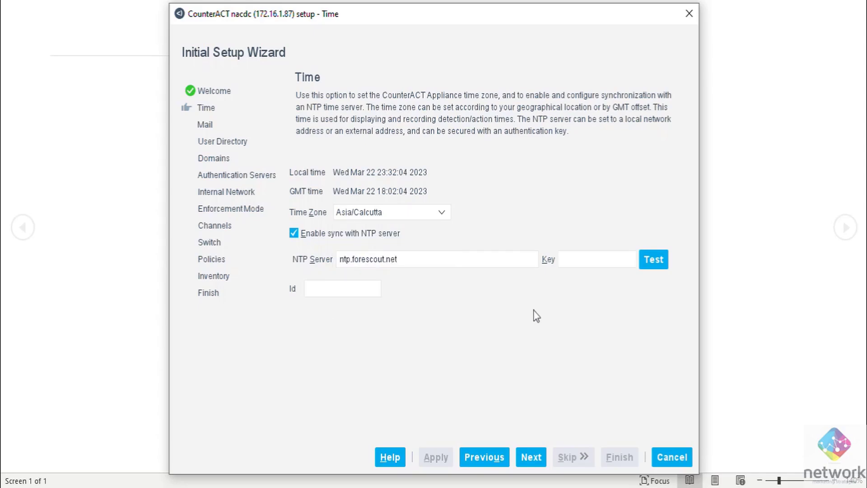
pyautogui.click(529, 457)
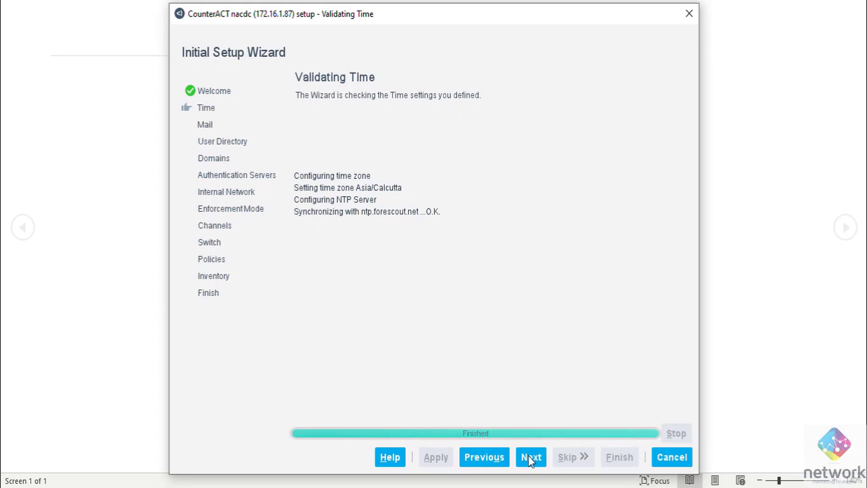
# Disable the mail relay, enter the admin's e-mail address, and run mail validation.
pyautogui.click(528, 456)
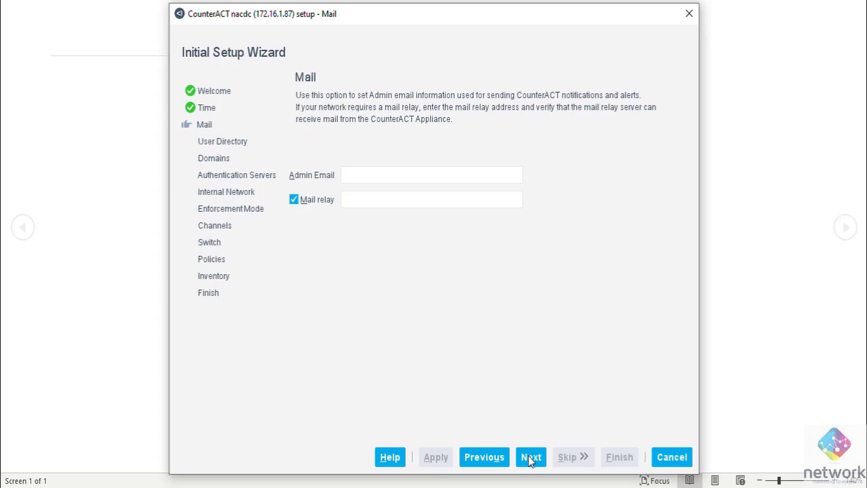
pyautogui.click(294, 200)
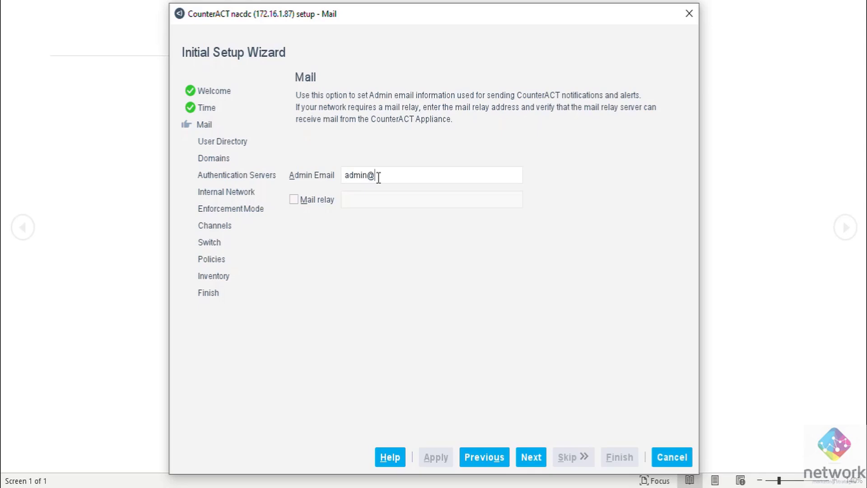
pyautogui.moveTo(344, 175); pyautogui.dragTo(441, 173)
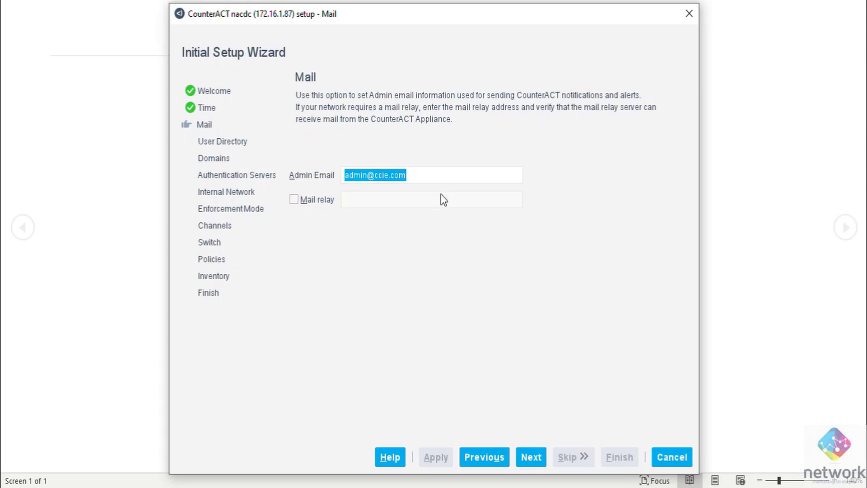
pyautogui.click(527, 457)
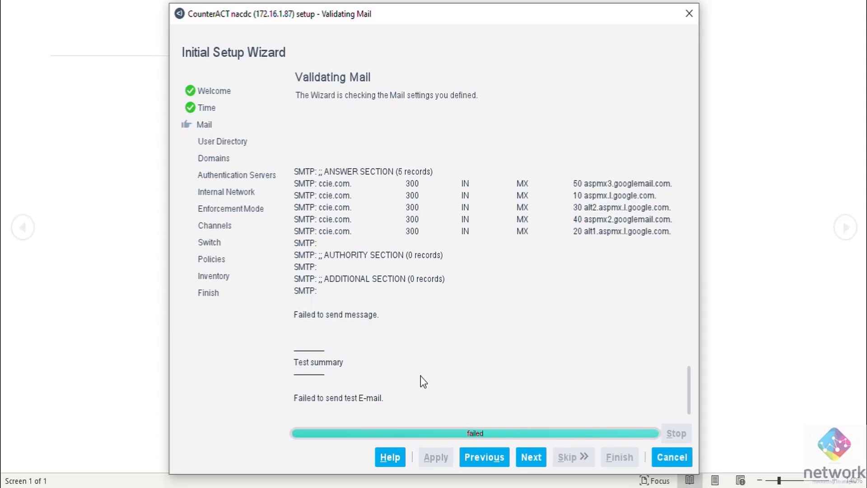
# Try skipping User Directory and Domains without a domain controller, dismissing the confirmation.
pyautogui.click(527, 457)
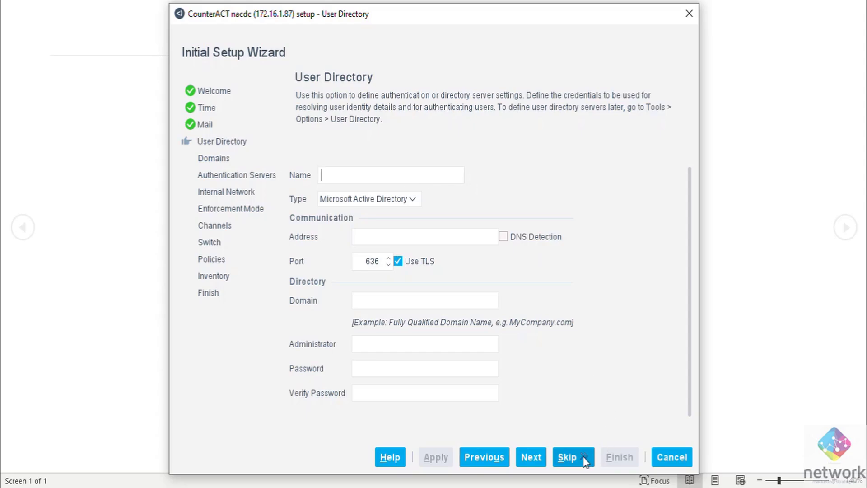
pyautogui.click(567, 457)
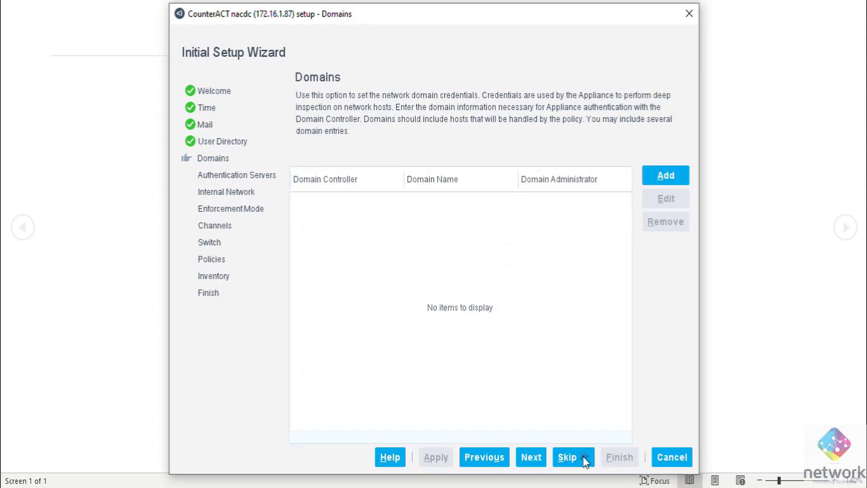
pyautogui.click(532, 456)
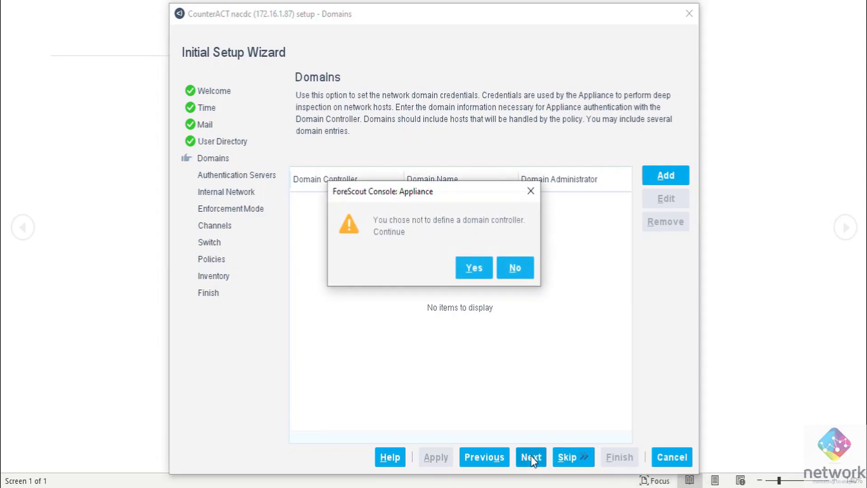
pyautogui.click(528, 191)
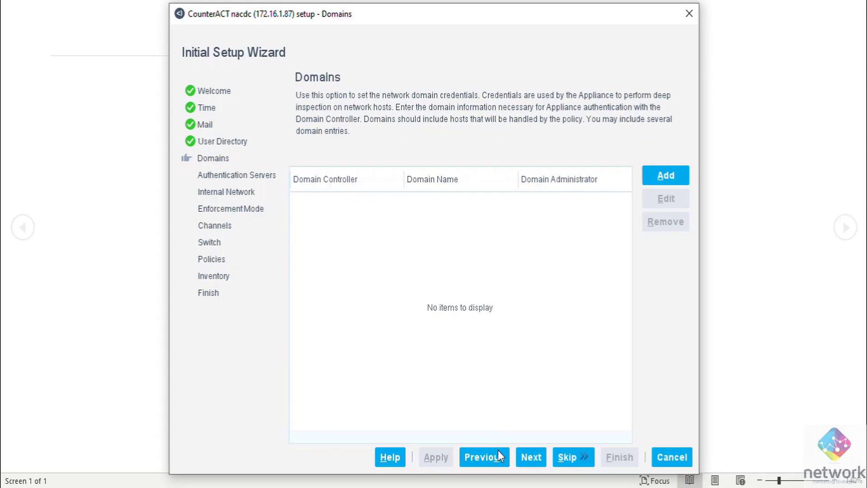
# Go back to User Directory, closing the 'Server name is not defined' errors.
pyautogui.click(496, 457)
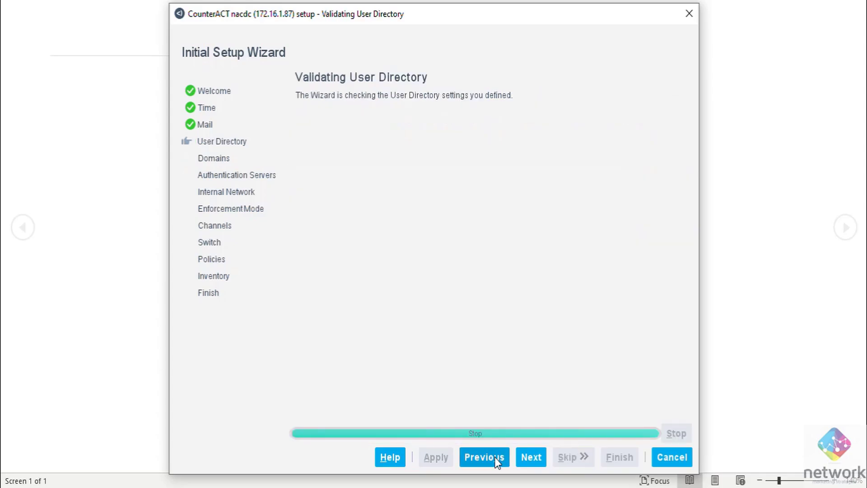
pyautogui.click(555, 280)
pyautogui.click(532, 463)
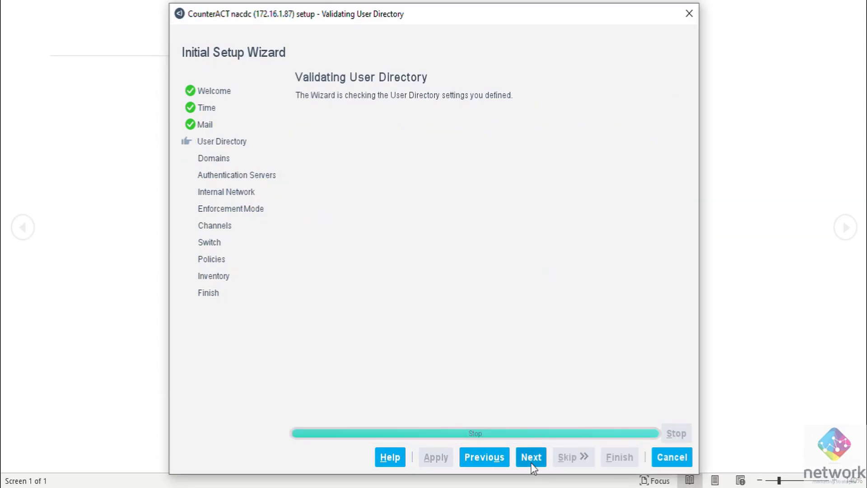
pyautogui.click(574, 284)
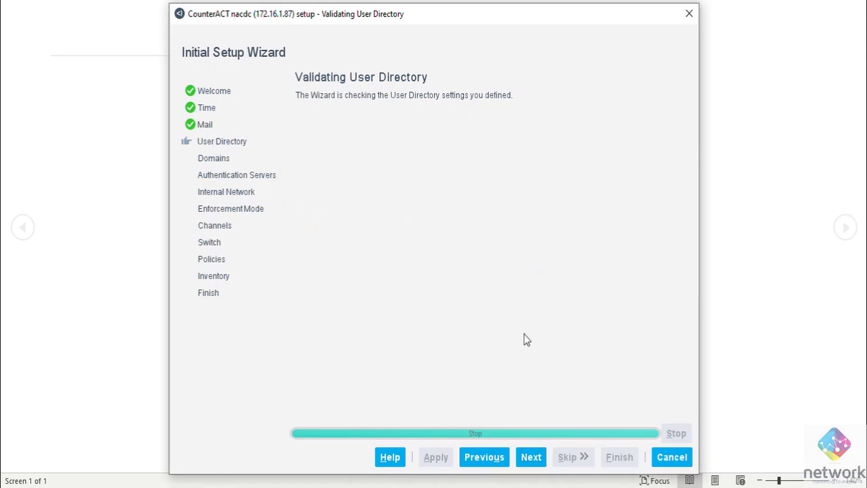
pyautogui.click(486, 459)
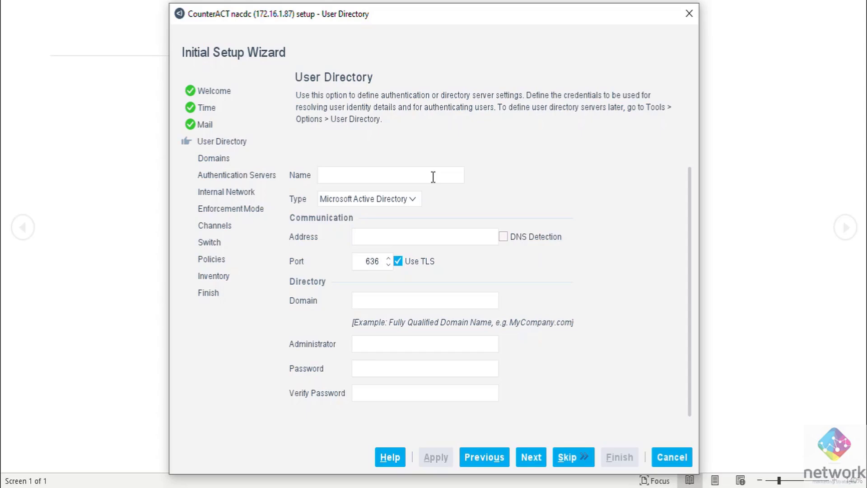
# Keep Microsoft Active Directory, uncheck Use TLS so the port becomes 389, and enter domain ccie.com.
pyautogui.scroll(-1, 450, 171)
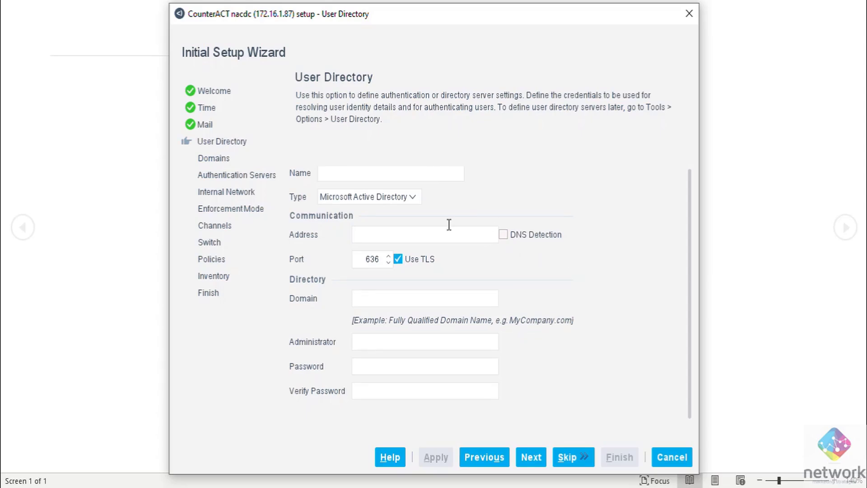
pyautogui.click(330, 171)
pyautogui.click(411, 197)
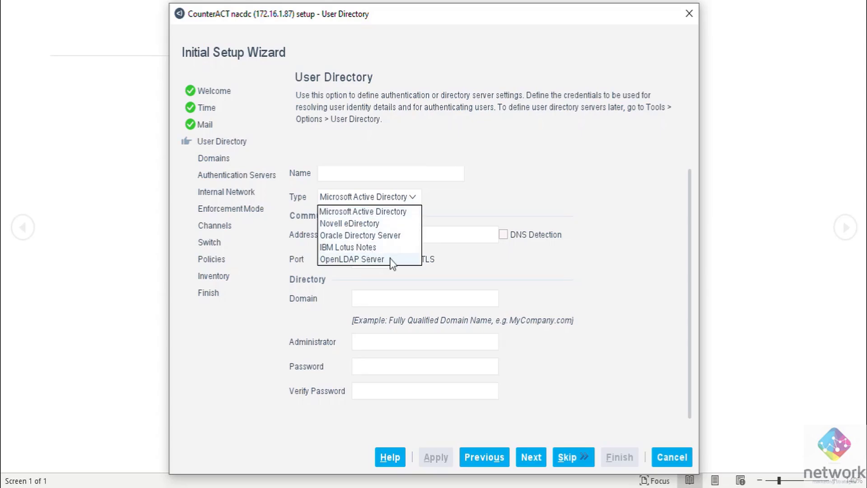
pyautogui.click(466, 217)
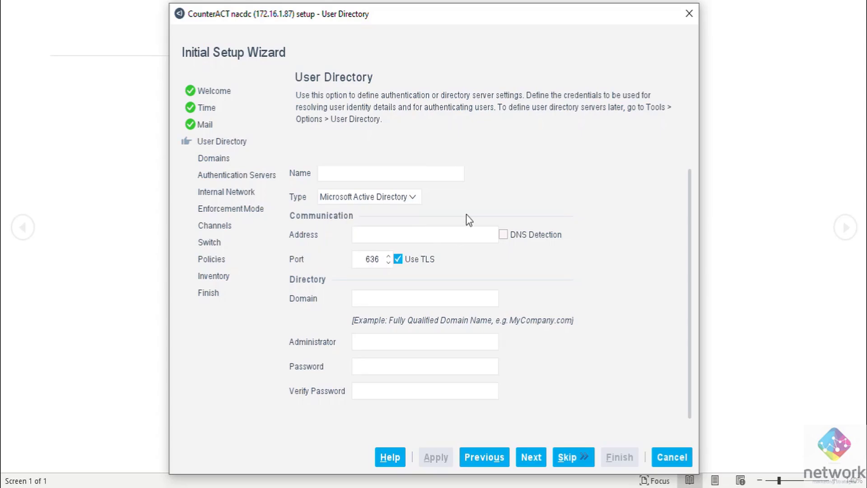
pyautogui.click(386, 234)
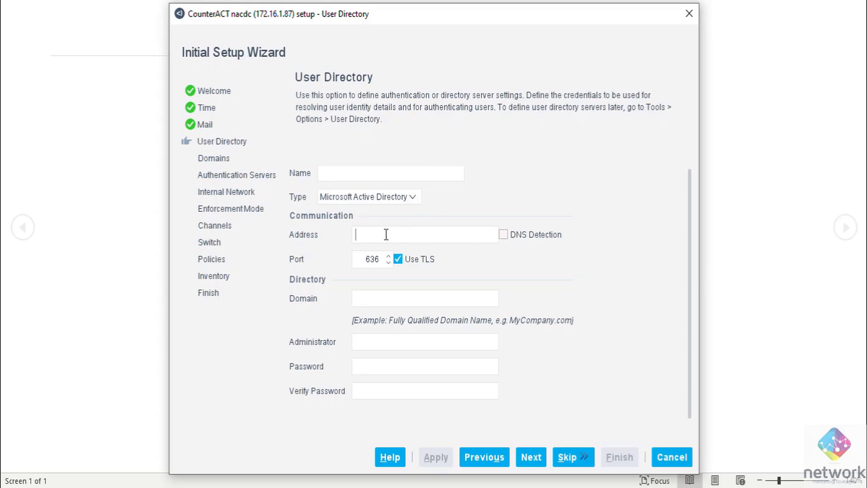
pyautogui.click(397, 260)
pyautogui.click(380, 299)
pyautogui.write('ccie.com')
# Enter directory server address 172.16.1.79 and name the entry sykbox.
pyautogui.click(402, 237)
pyautogui.write('172.')
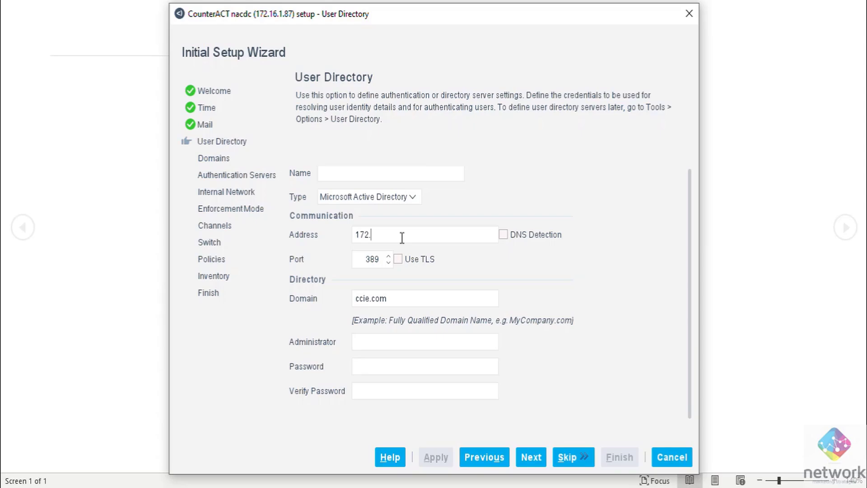
pyautogui.write('16')
pyautogui.write('.1.')
pyautogui.write('78')
pyautogui.press('BackSpace')
pyautogui.write('9')
pyautogui.click(414, 173)
pyautogui.write('sykbox')
# Enter the administrator account, then type and confirm its password.
pyautogui.click(408, 348)
pyautogui.write('administ')
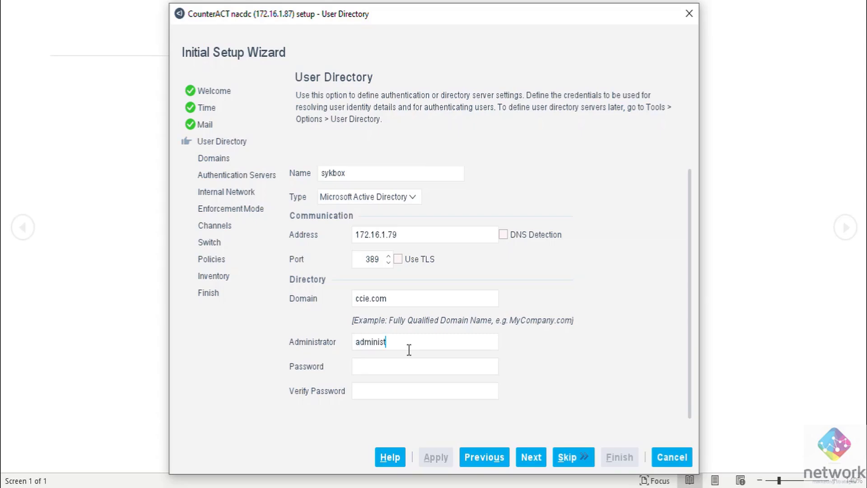
pyautogui.write('rator')
pyautogui.press('Tab')
pyautogui.write('********')
pyautogui.press('Tab')
pyautogui.write('********')
# Skip the User Directory, Domains and Authentication Servers steps.
pyautogui.click(580, 454)
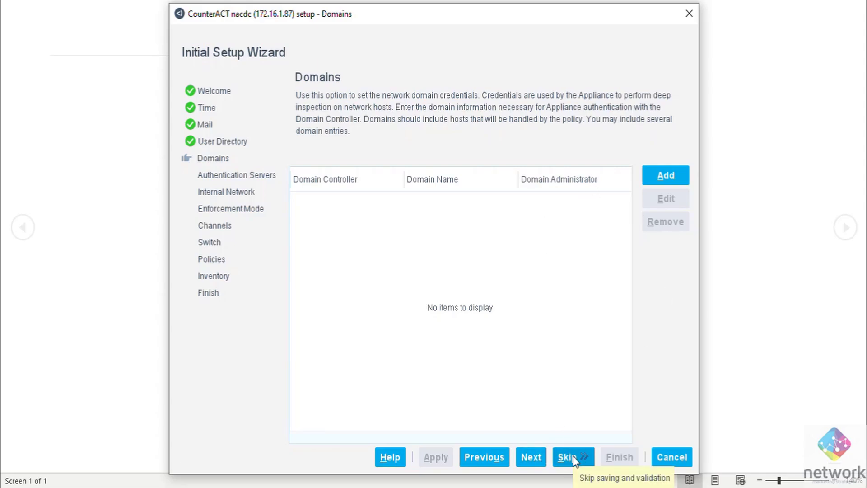
pyautogui.click(574, 460)
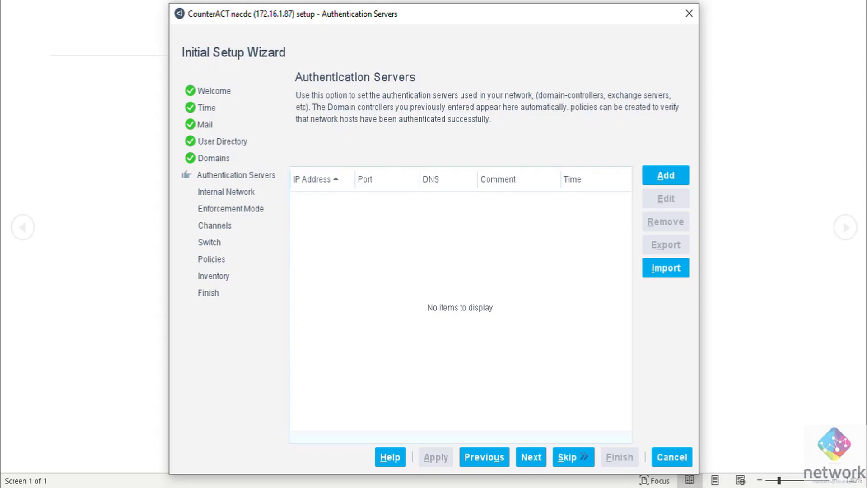
pyautogui.click(569, 457)
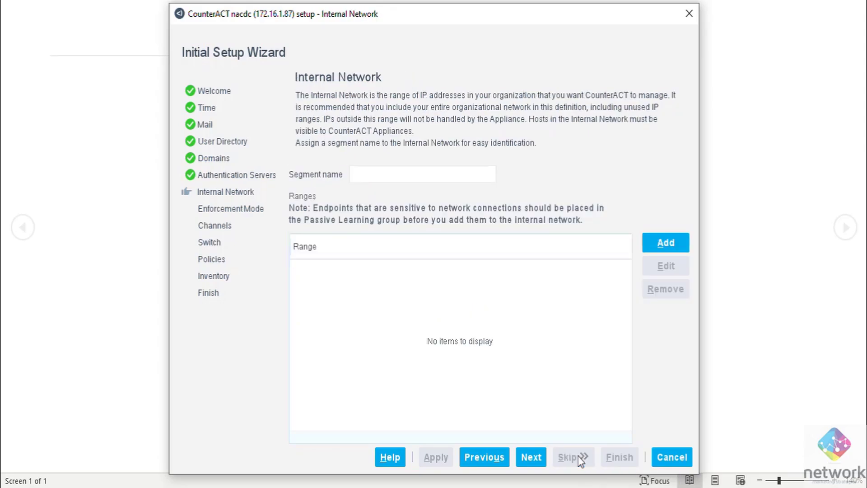
# Create internal network segment CCIE with range 172.16.0.0/26 and save it.
pyautogui.click(395, 177)
pyautogui.write('CCIE')
pyautogui.click(665, 241)
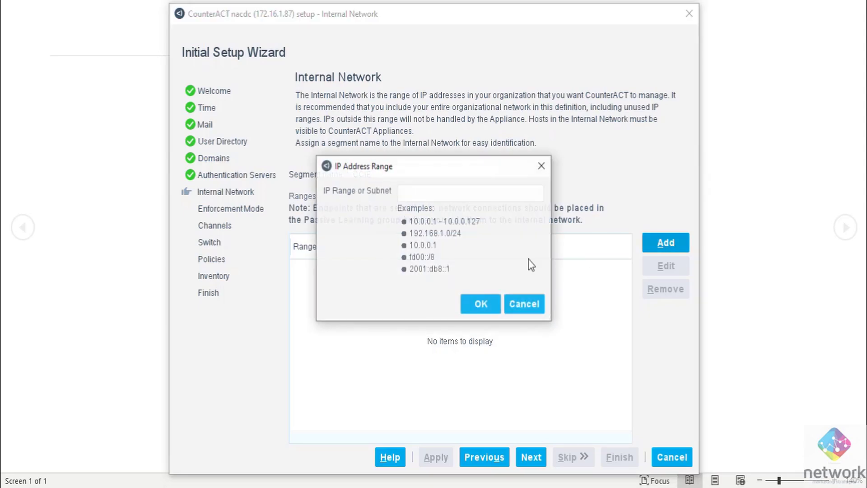
pyautogui.click(447, 195)
pyautogui.write('172')
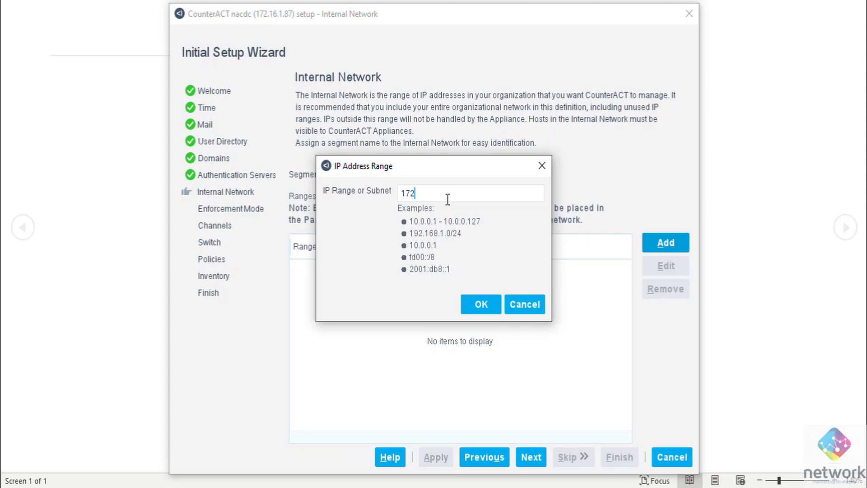
pyautogui.write('.16.1')
pyautogui.press('BackSpace')
pyautogui.write('0.0/26')
pyautogui.click(481, 303)
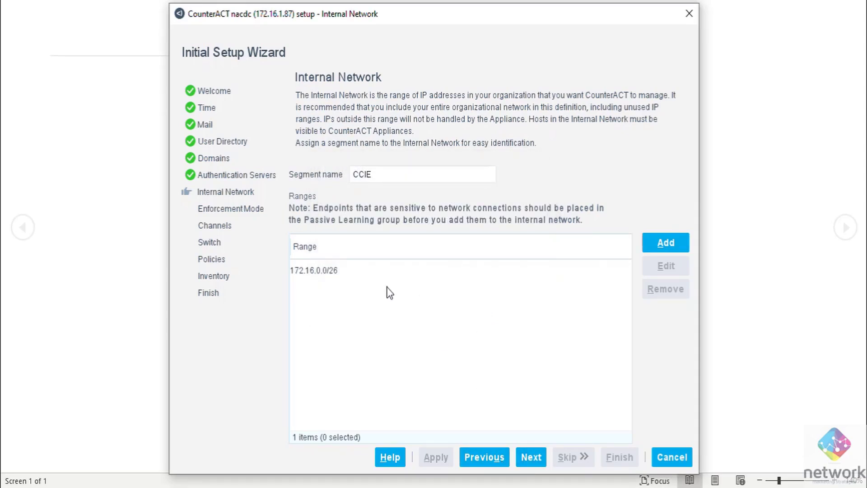
pyautogui.click(531, 458)
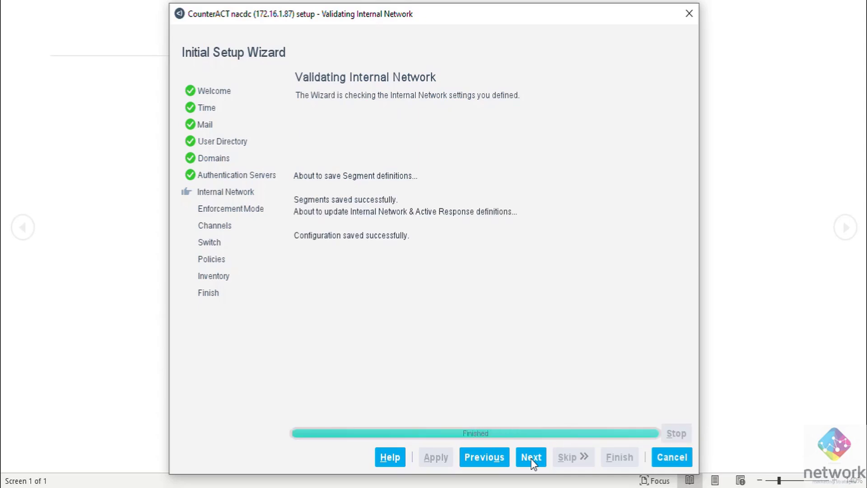
# Choose Partial Enforcement mode, validate and save it, then advance to Channels.
pyautogui.click(531, 458)
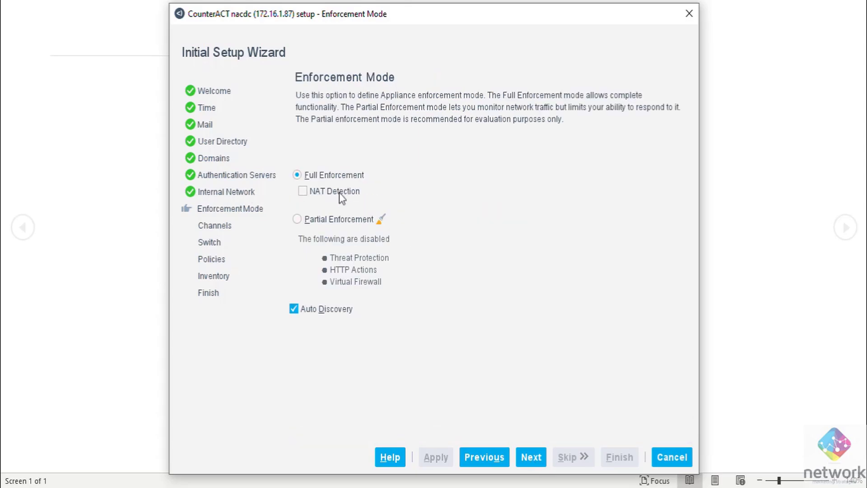
pyautogui.moveTo(341, 183)
pyautogui.click(311, 219)
pyautogui.click(530, 456)
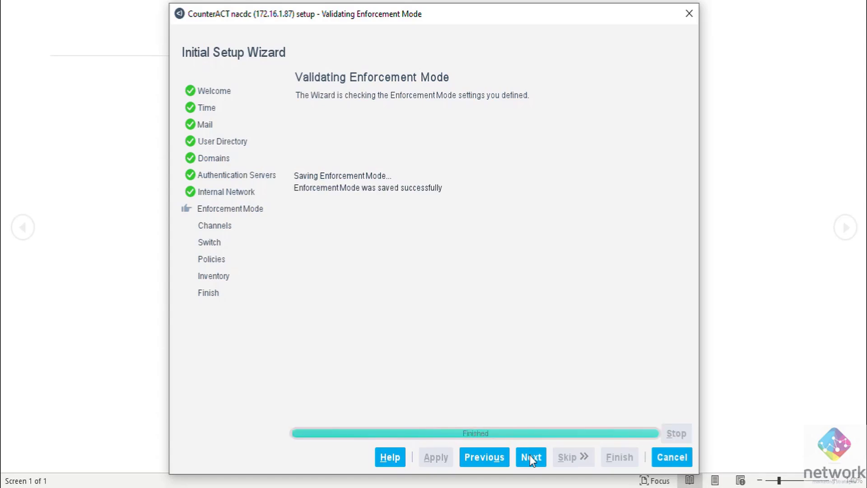
pyautogui.click(540, 459)
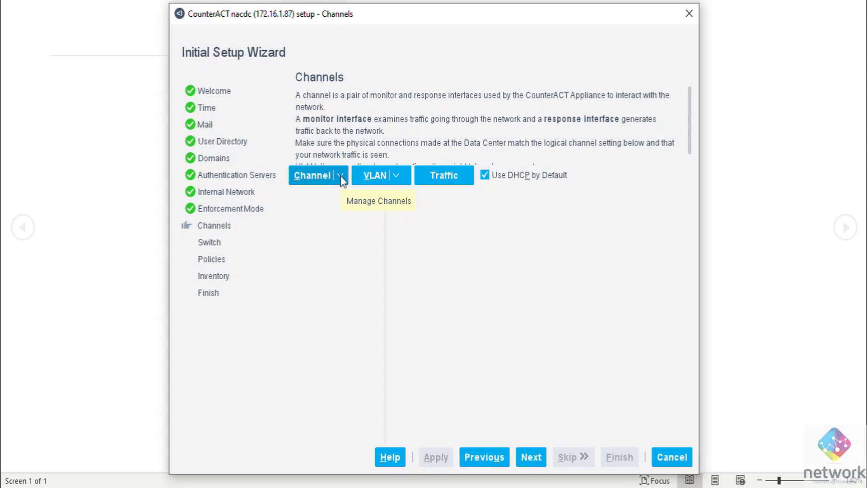
# Keep the default channel settings, validate them, and advance to the Switch page.
pyautogui.click(340, 176)
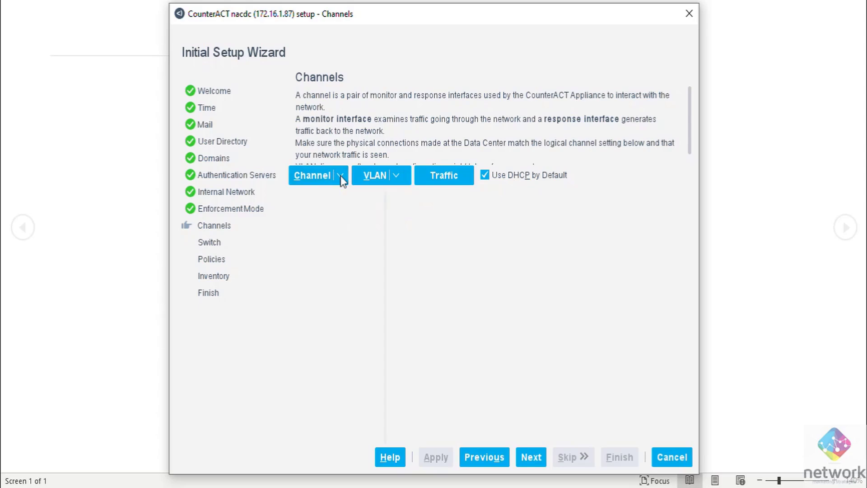
pyautogui.click(318, 181)
pyautogui.click(533, 457)
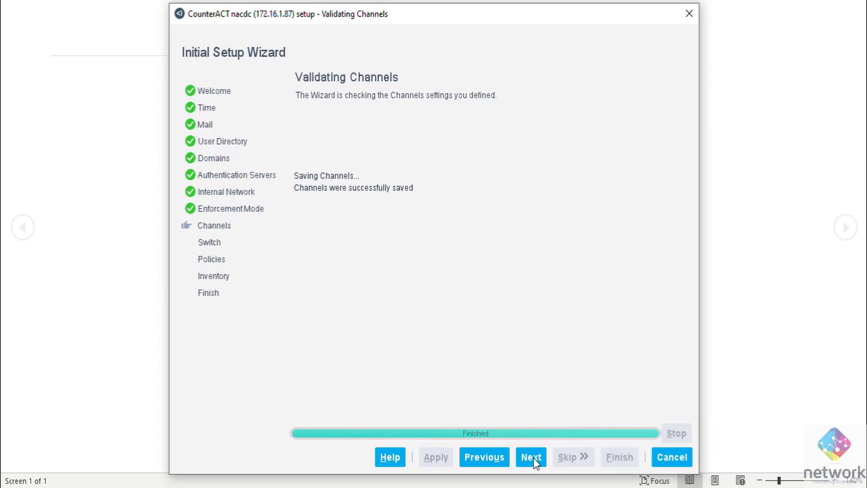
pyautogui.click(533, 457)
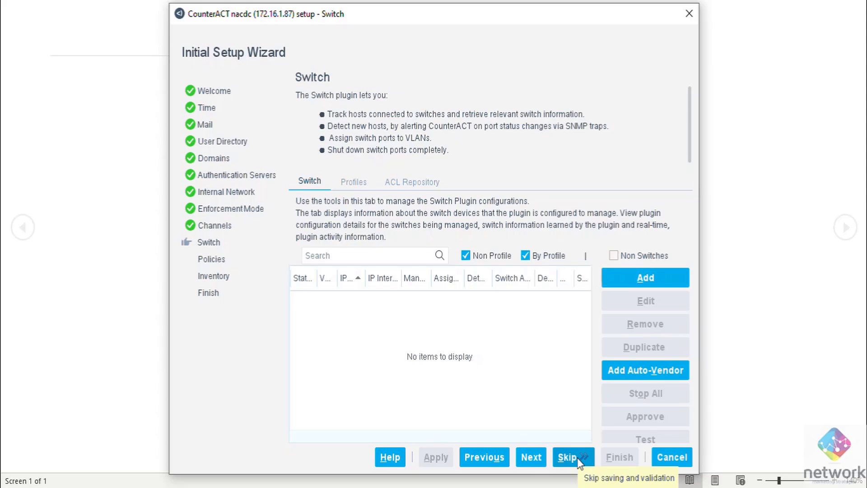
# Skip adding a switch, then save the default classification and guest-detection policies.
pyautogui.click(643, 280)
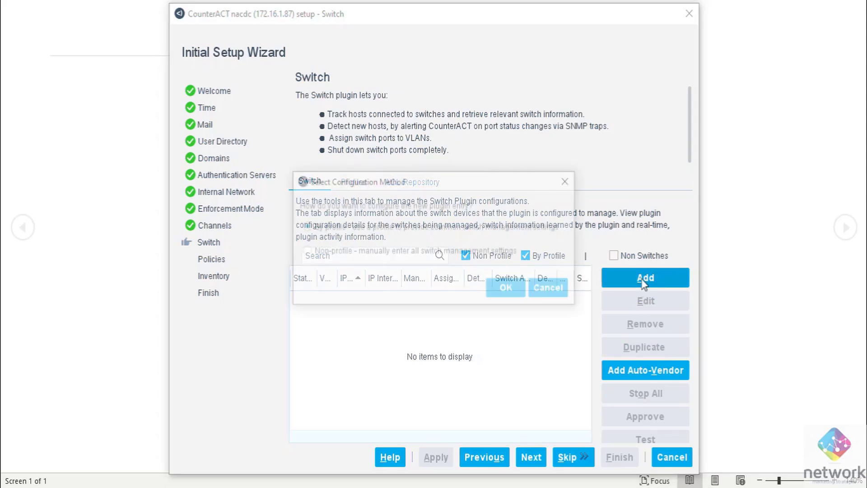
pyautogui.click(546, 287)
pyautogui.click(579, 457)
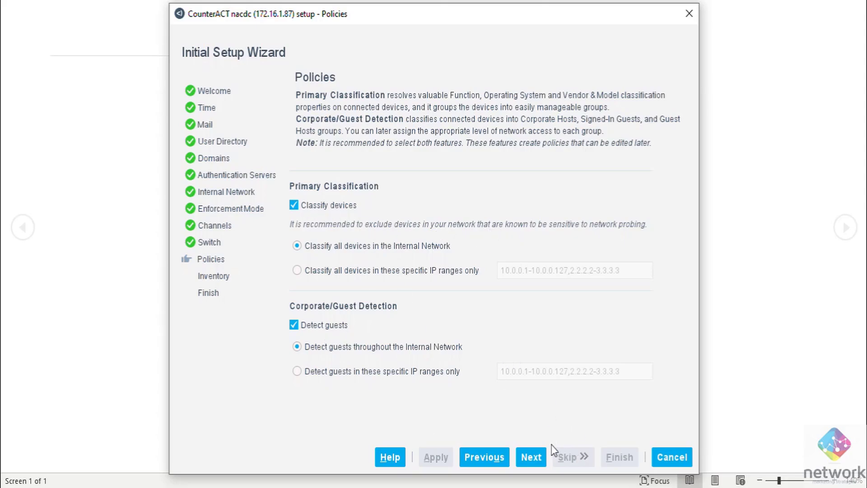
pyautogui.click(532, 456)
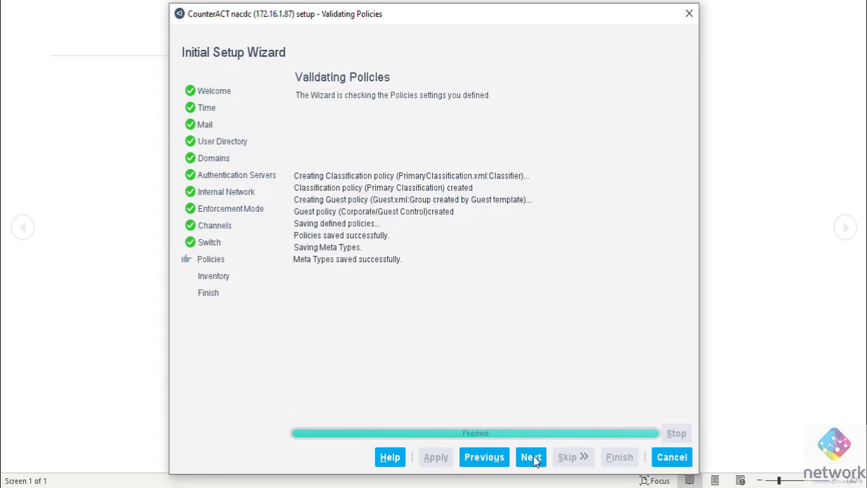
pyautogui.click(531, 456)
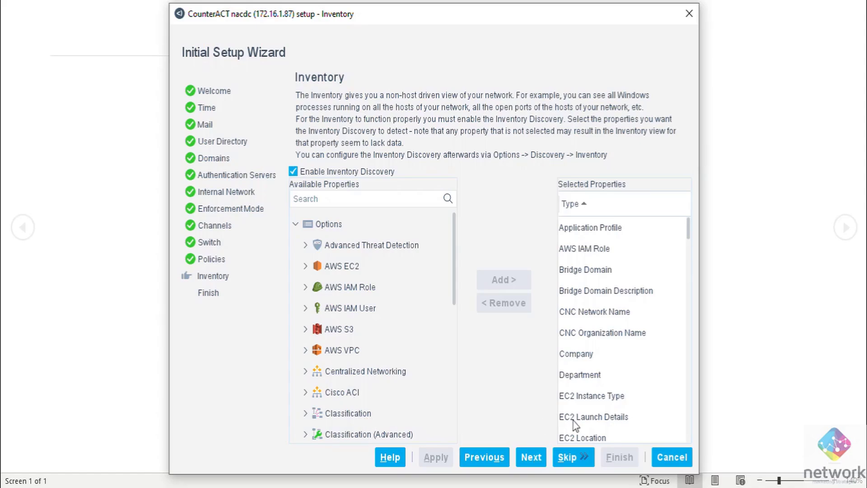
# Skip Inventory, review the Setup Summary, and finish the wizard.
pyautogui.click(575, 455)
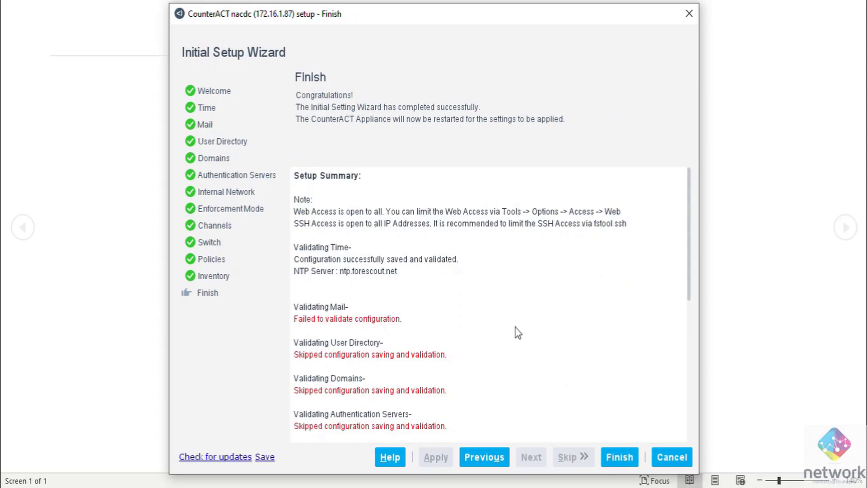
pyautogui.scroll(-10, 519, 334)
pyautogui.scroll(10, 558, 409)
pyautogui.click(607, 455)
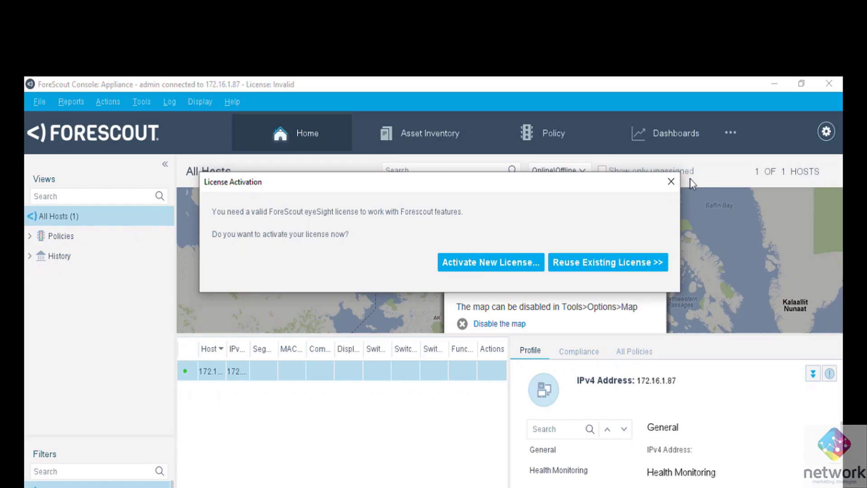
# Close the License Activation dialog and disable the map on All Hosts.
pyautogui.click(671, 181)
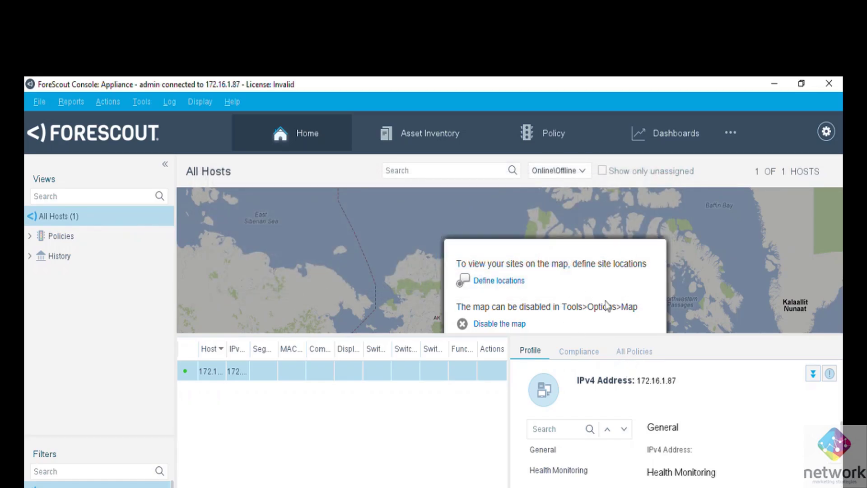
pyautogui.click(506, 322)
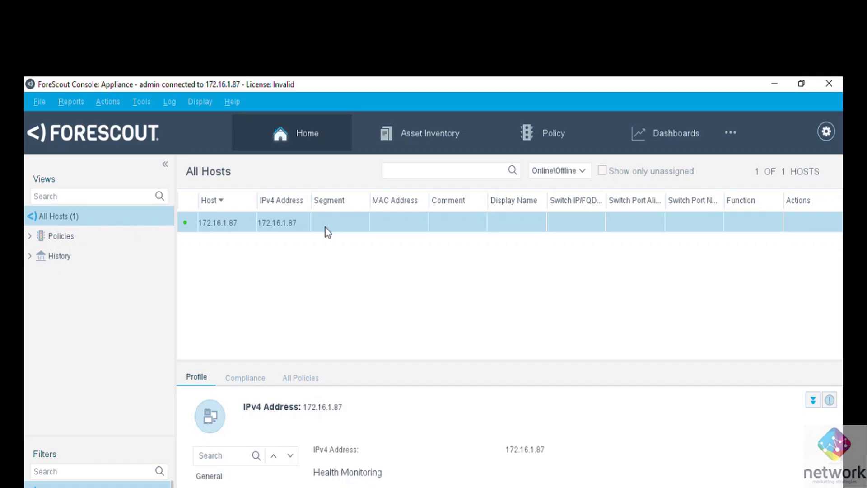
# Expand Policies in Views, acknowledge the License Information notice, and close Segment Manager.
pyautogui.click(30, 236)
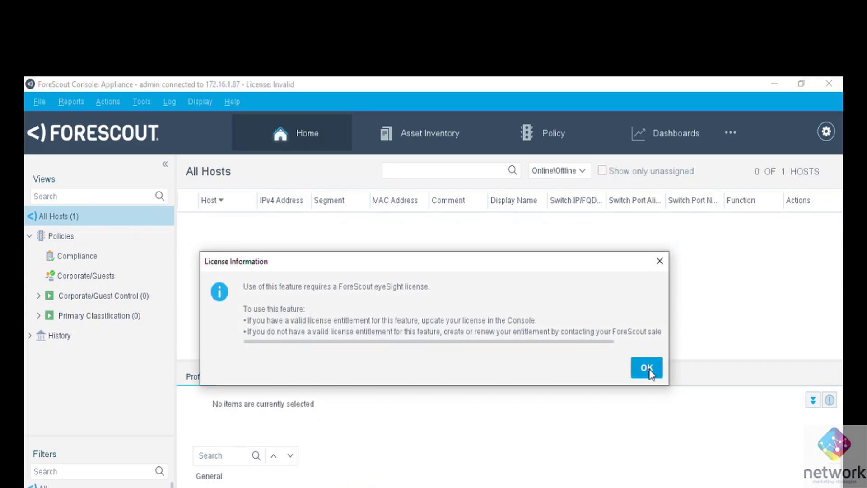
pyautogui.click(646, 367)
pyautogui.click(674, 87)
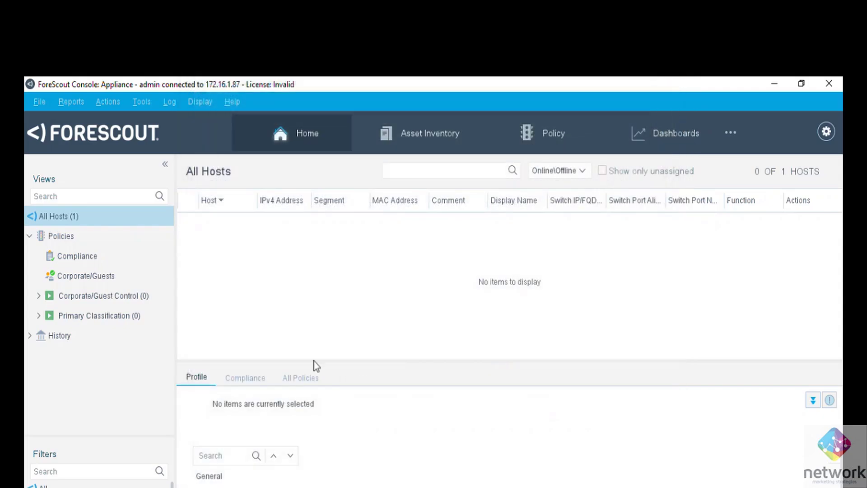